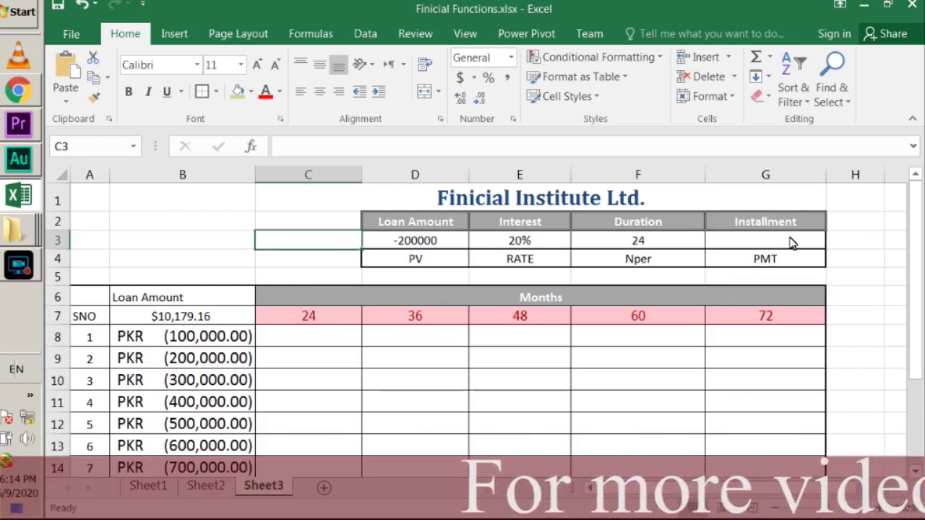
# Review the loan amount cells in column B and the grid cells C7:G8
pyautogui.moveTo(182, 338); pyautogui.dragTo(182, 446)
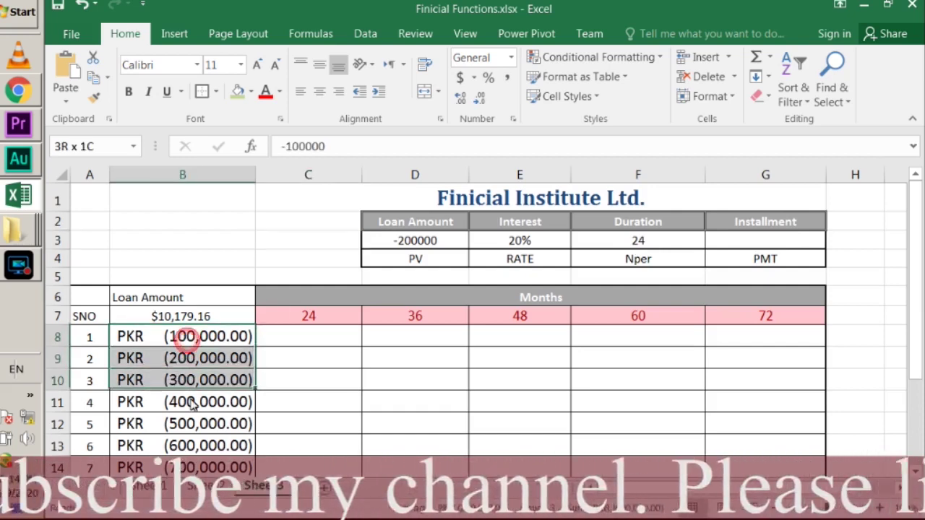
pyautogui.click(303, 318)
pyautogui.click(435, 318)
pyautogui.click(516, 318)
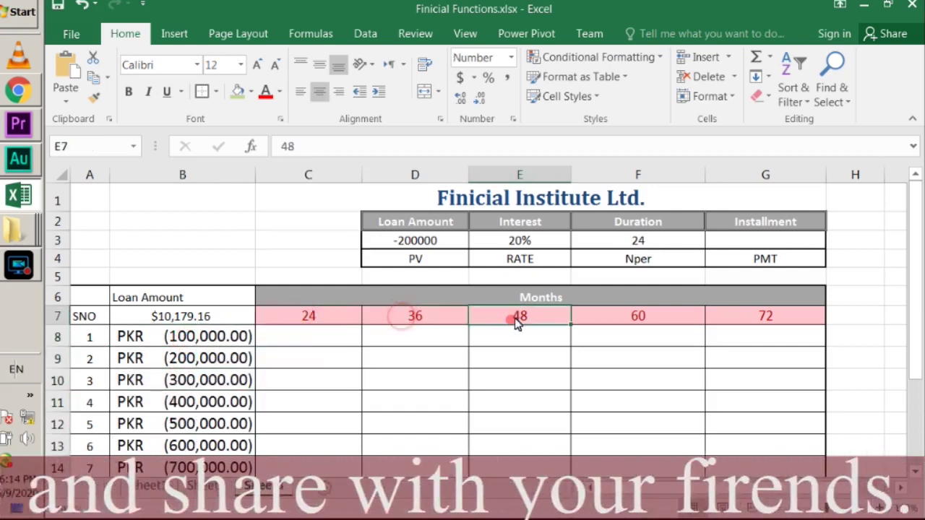
pyautogui.click(337, 334)
pyautogui.click(428, 332)
pyautogui.click(553, 338)
pyautogui.click(676, 336)
pyautogui.click(811, 340)
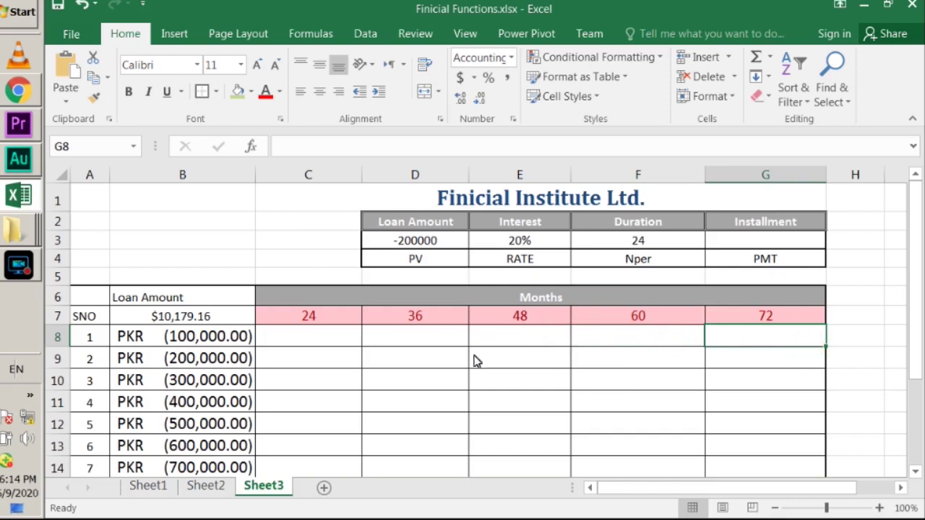
# Enter the title 'DATA Table' in cell B1
pyautogui.click(130, 208)
pyautogui.write('DATA')
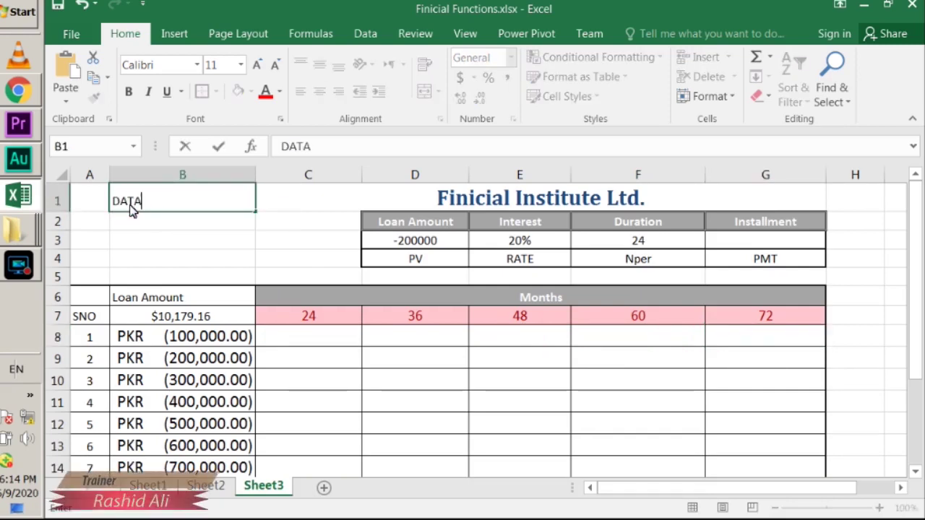
pyautogui.write(' Table')
pyautogui.press('Return')
# Apply the Heading 1 cell style to the DATA Table title
pyautogui.click(132, 208)
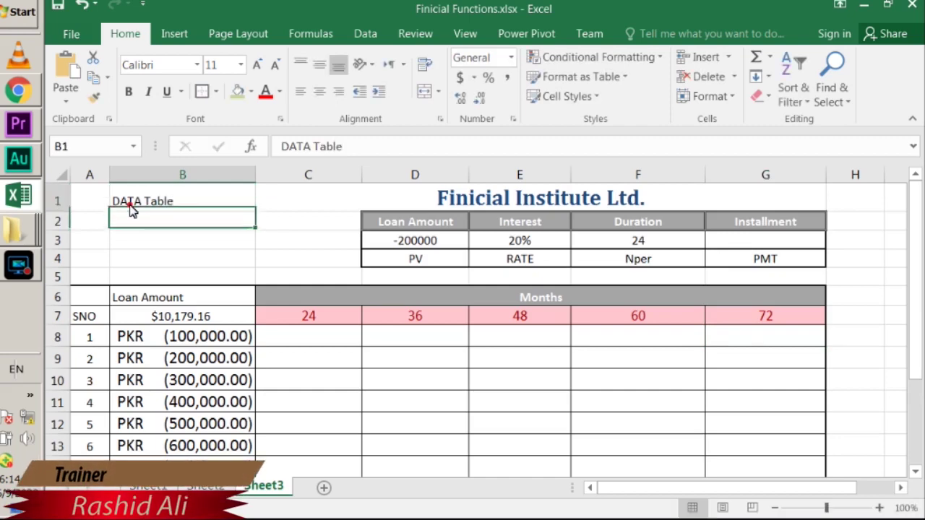
pyautogui.click(567, 96)
pyautogui.click(626, 259)
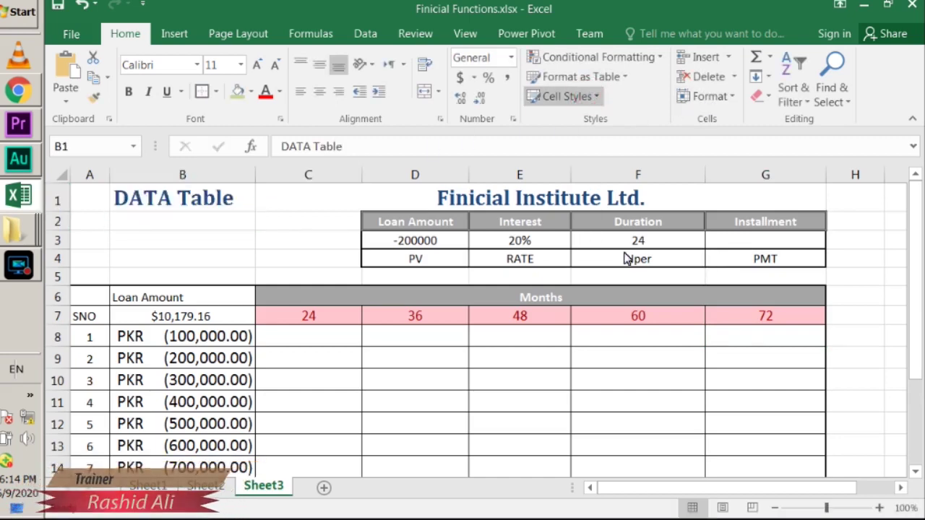
pyautogui.click(393, 259)
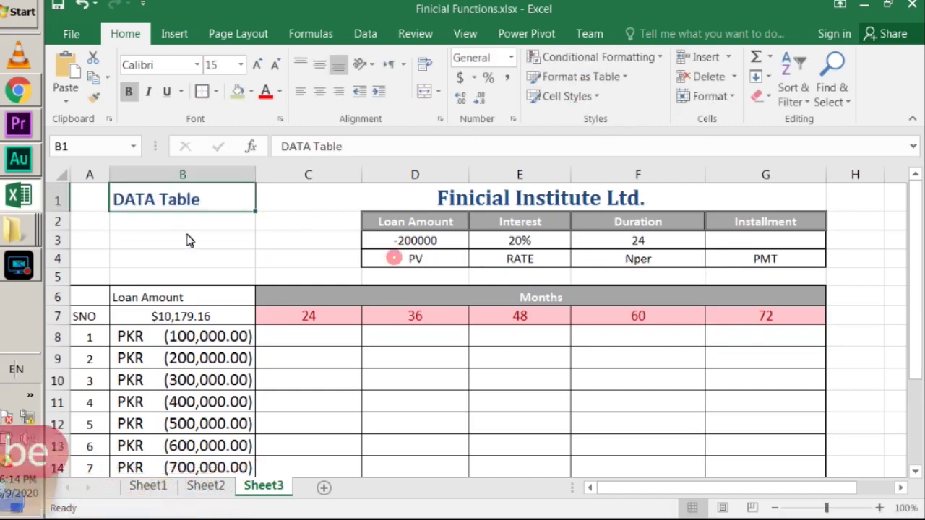
pyautogui.click(166, 223)
pyautogui.click(157, 200)
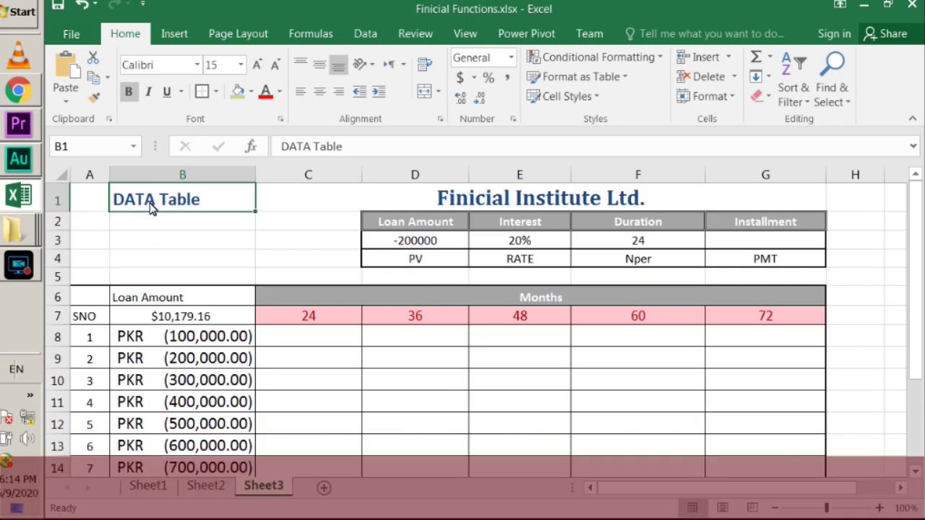
# Delete the old installment value from B7 and select the loan inputs D3:F3
pyautogui.click(174, 324)
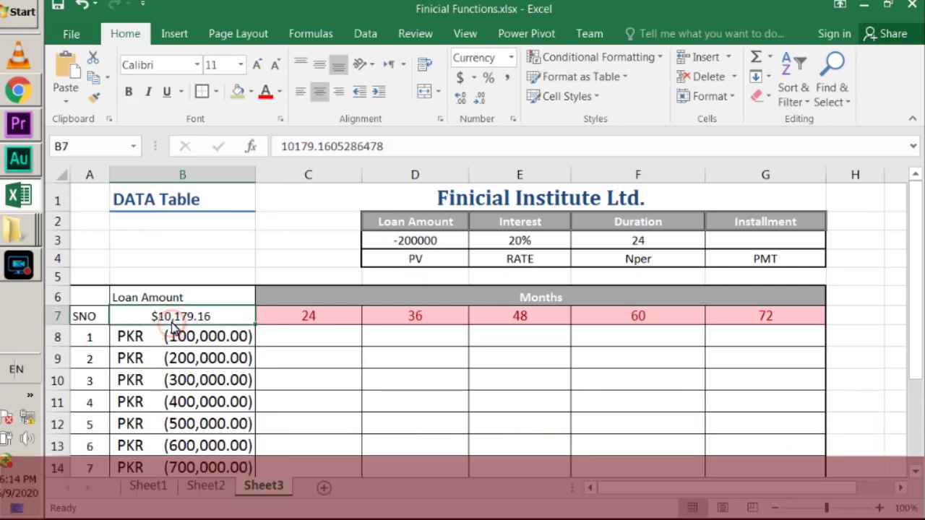
pyautogui.press('Delete')
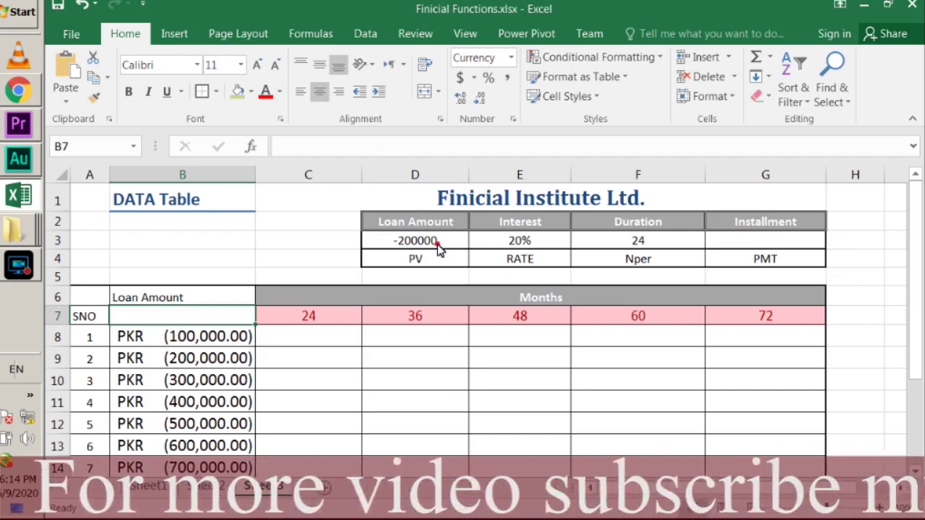
pyautogui.moveTo(438, 246); pyautogui.dragTo(636, 243)
pyautogui.click(521, 260)
# Check the inputs -200000, 20% and 24, then show Financial functions for Installment cell G3
pyautogui.click(423, 241)
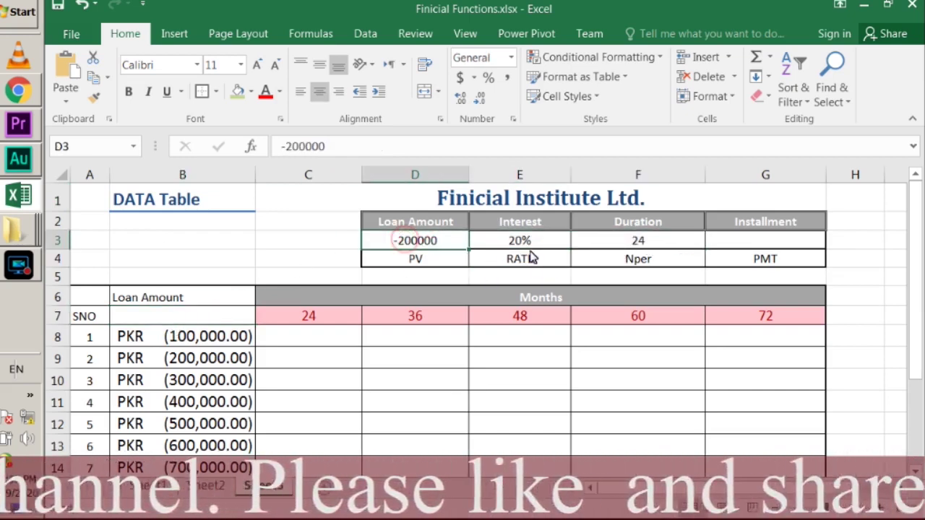
pyautogui.click(535, 243)
pyautogui.click(663, 247)
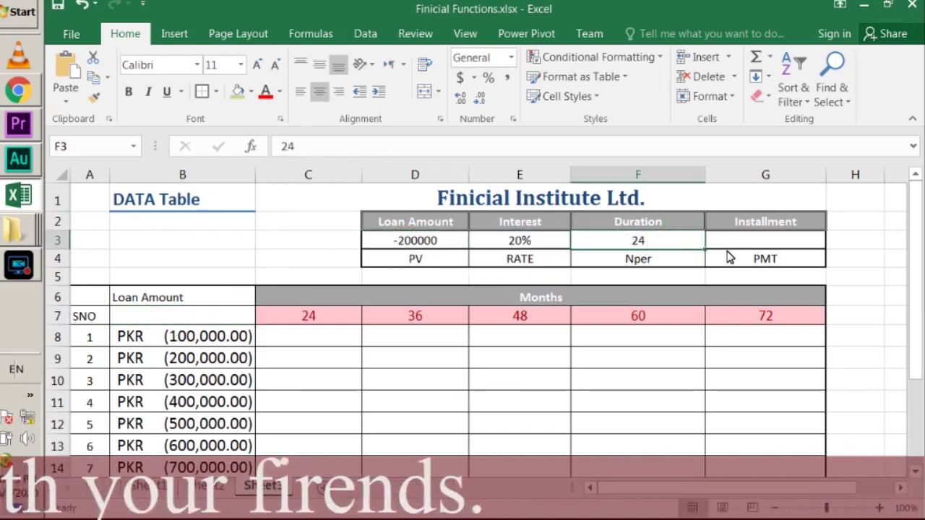
pyautogui.click(759, 246)
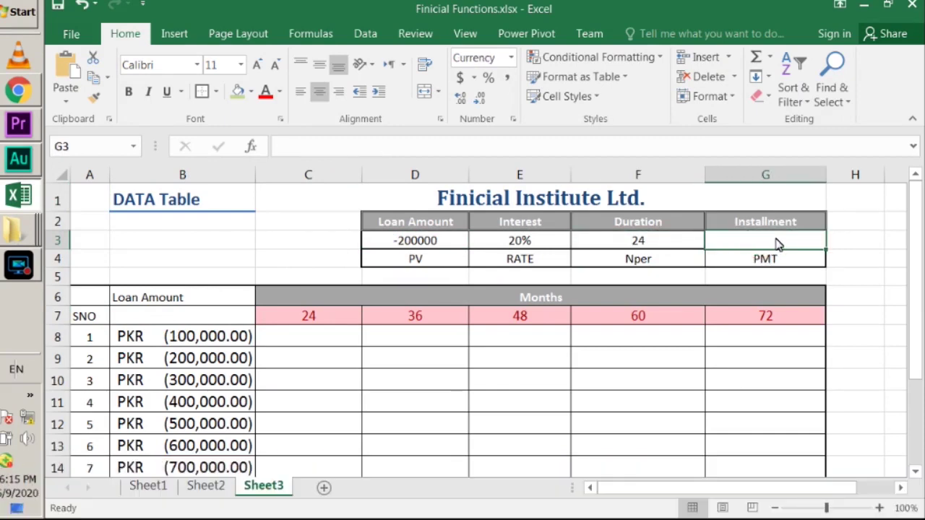
pyautogui.click(320, 42)
pyautogui.click(130, 105)
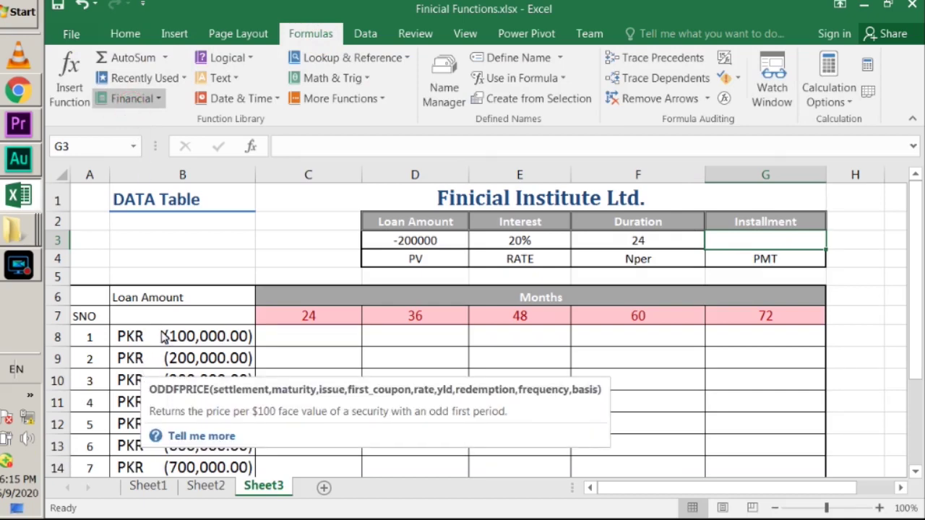
# Build =PMT(E3/12,F3,D3) in G3 so it returns $10,179.16
pyautogui.click(156, 200)
pyautogui.moveTo(448, 18); pyautogui.dragTo(607, 338)
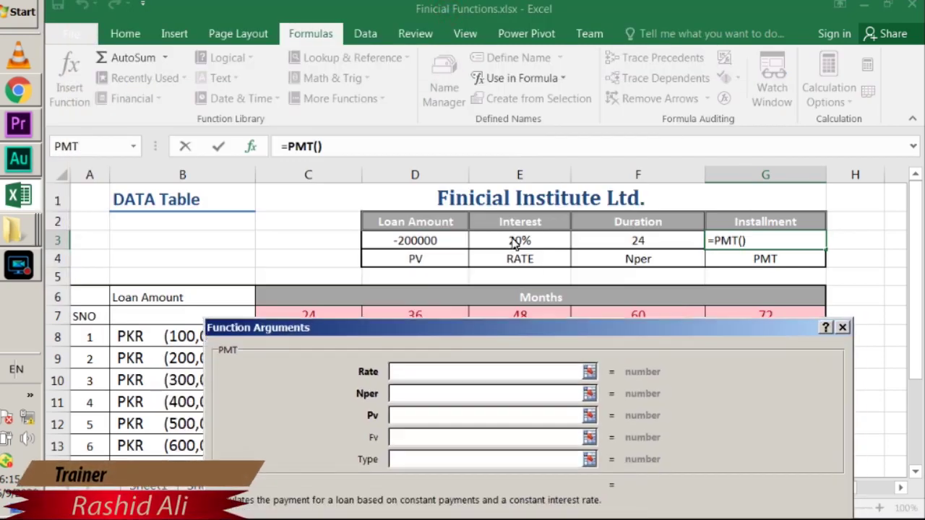
pyautogui.click(518, 242)
pyautogui.click(399, 396)
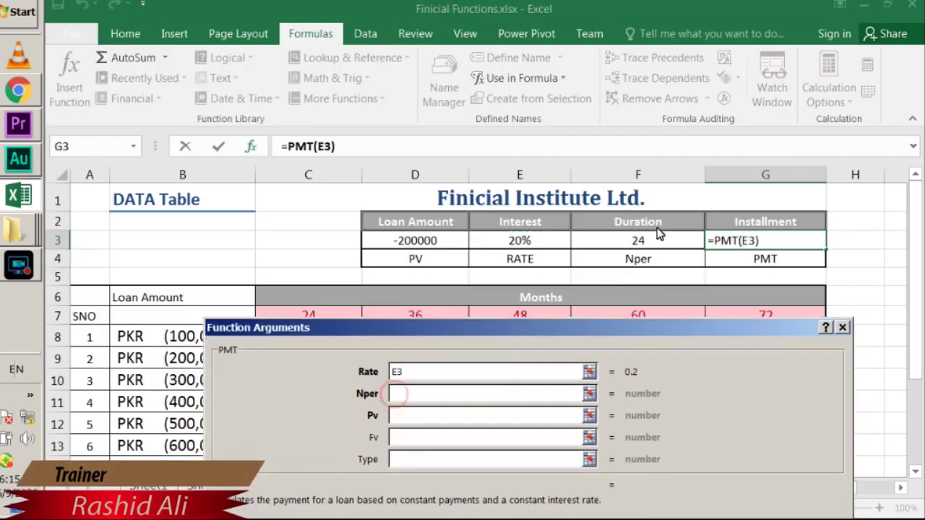
pyautogui.click(652, 242)
pyautogui.click(410, 418)
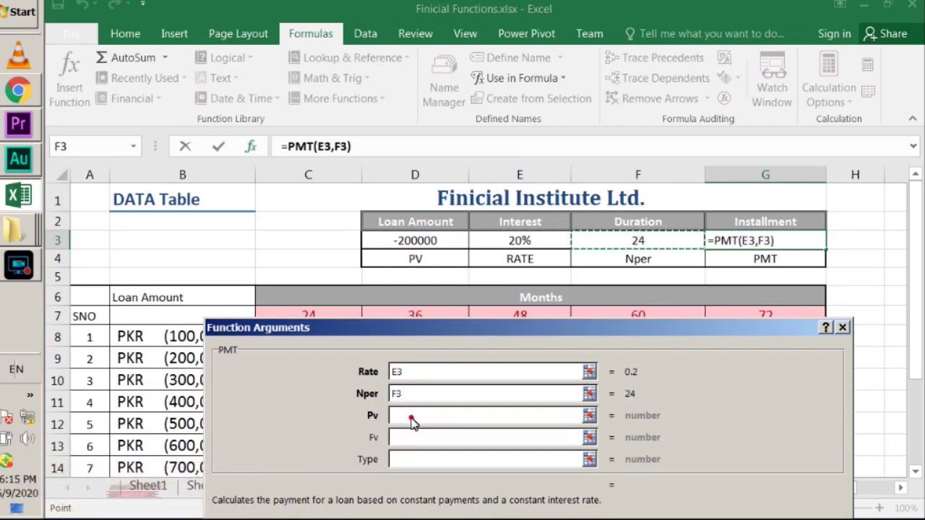
pyautogui.click(414, 243)
pyautogui.click(432, 380)
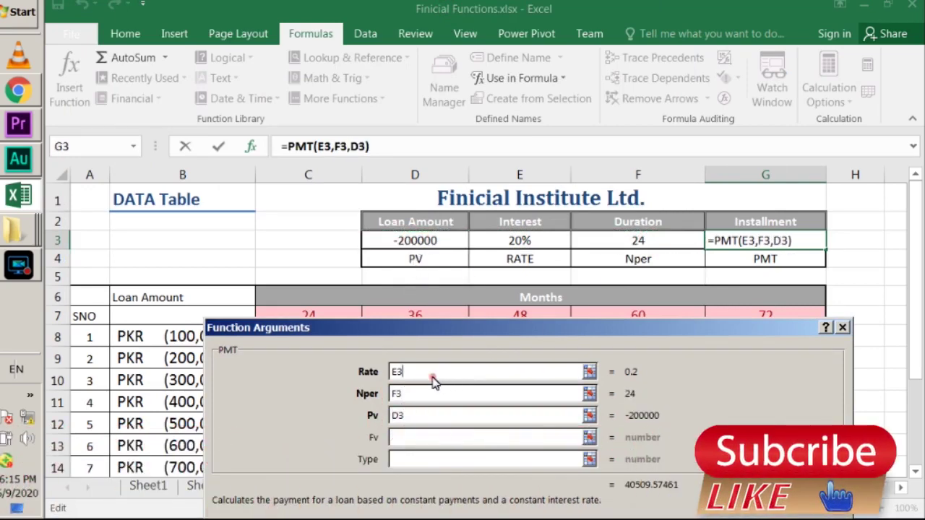
pyautogui.write('/12')
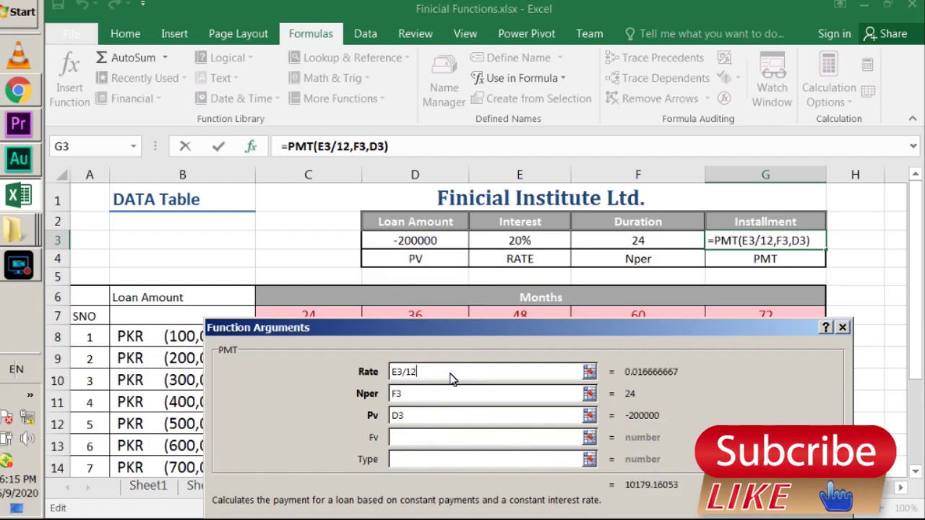
pyautogui.press('Return')
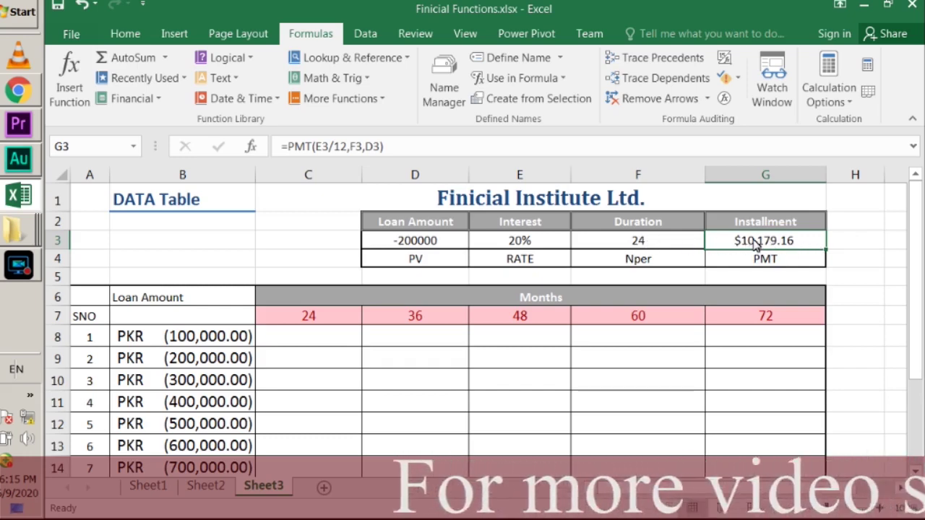
pyautogui.click(160, 321)
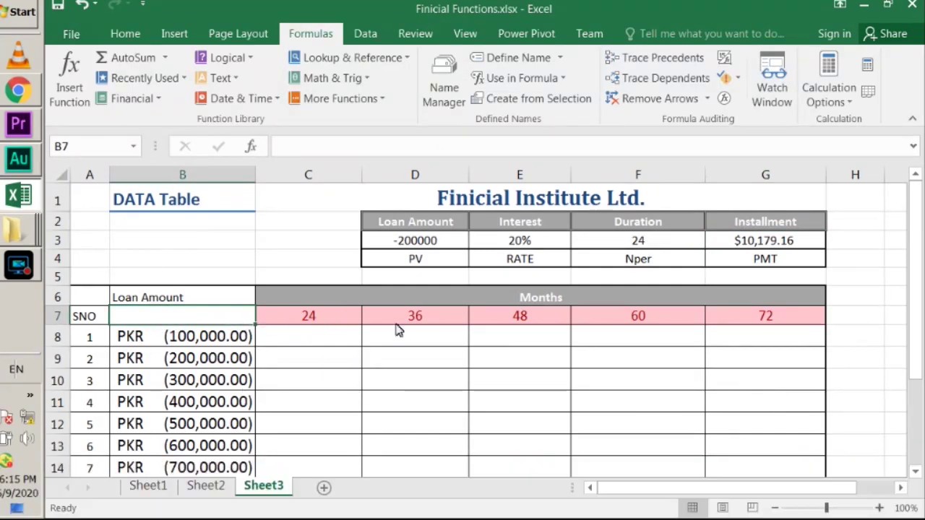
# Enter =PMT(E3/12,F3,D3) in B7, showing $10,179.16 at the grid's corner
pyautogui.click(130, 103)
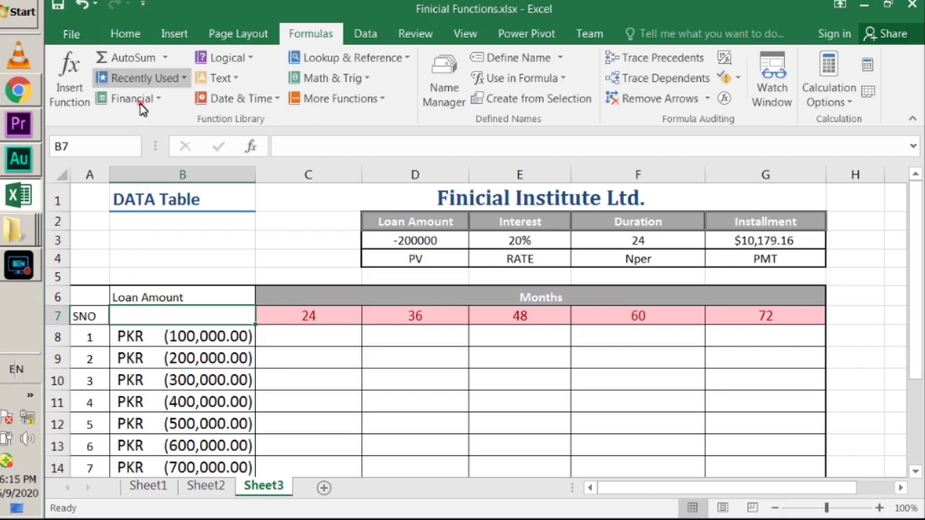
pyautogui.click(140, 104)
pyautogui.moveTo(373, 217); pyautogui.dragTo(448, 339)
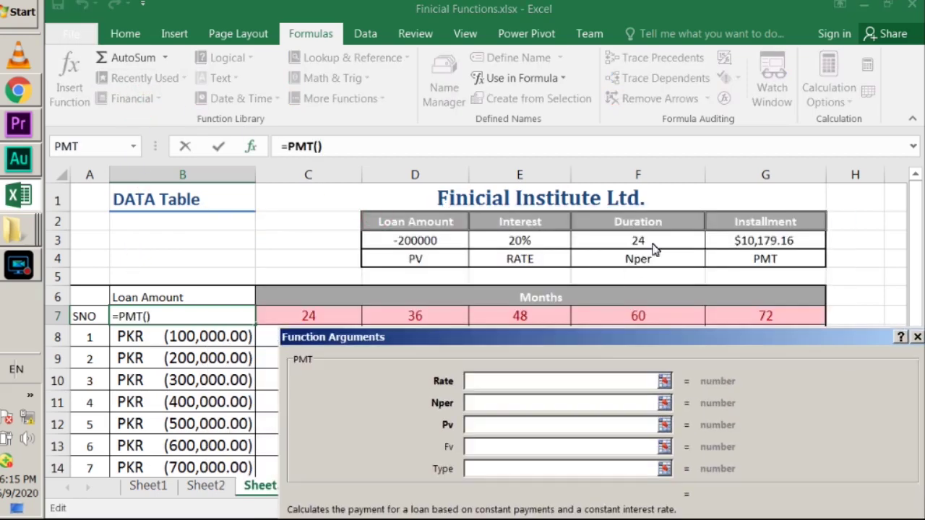
pyautogui.click(519, 243)
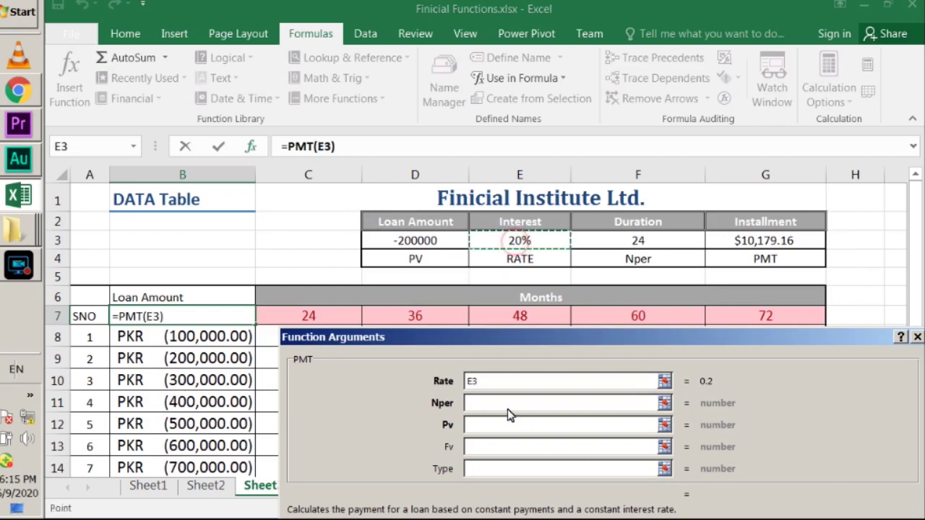
pyautogui.click(506, 406)
pyautogui.click(645, 244)
pyautogui.click(481, 425)
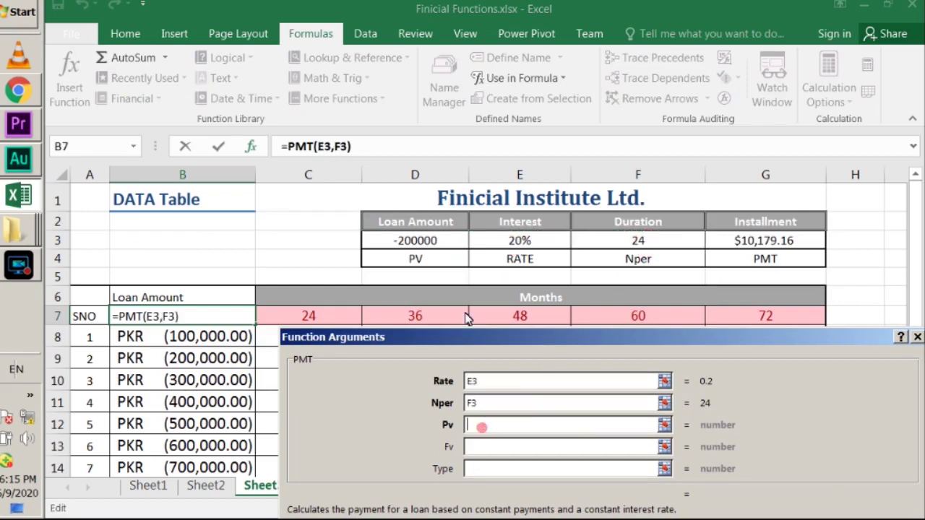
pyautogui.click(417, 242)
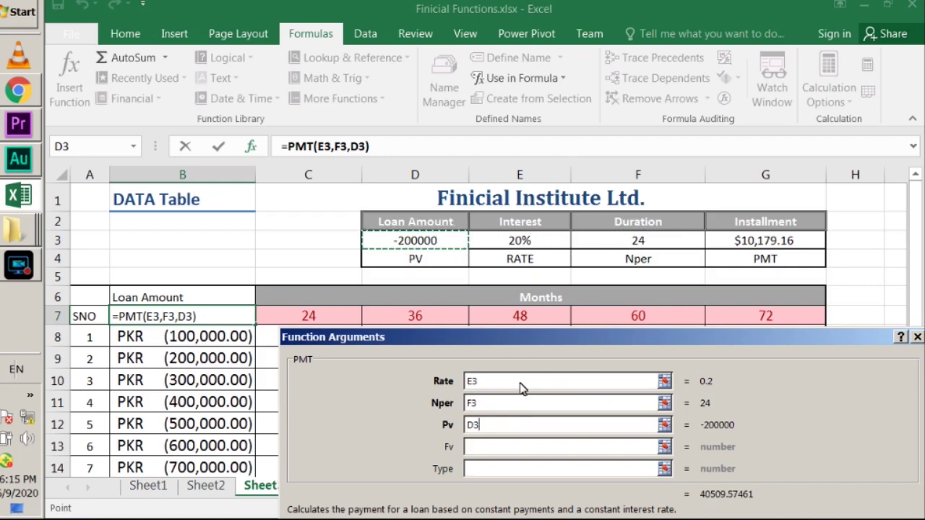
pyautogui.write('/12')
pyautogui.press('Return')
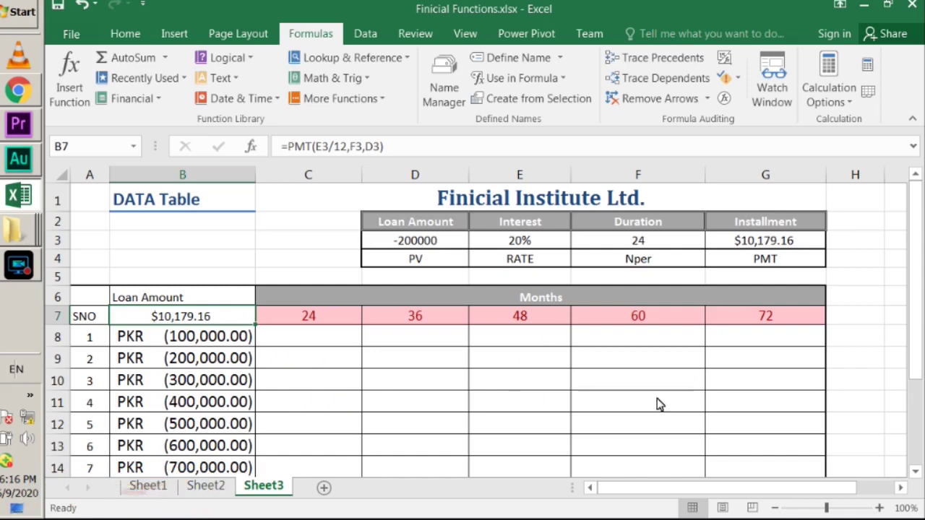
pyautogui.click(161, 339)
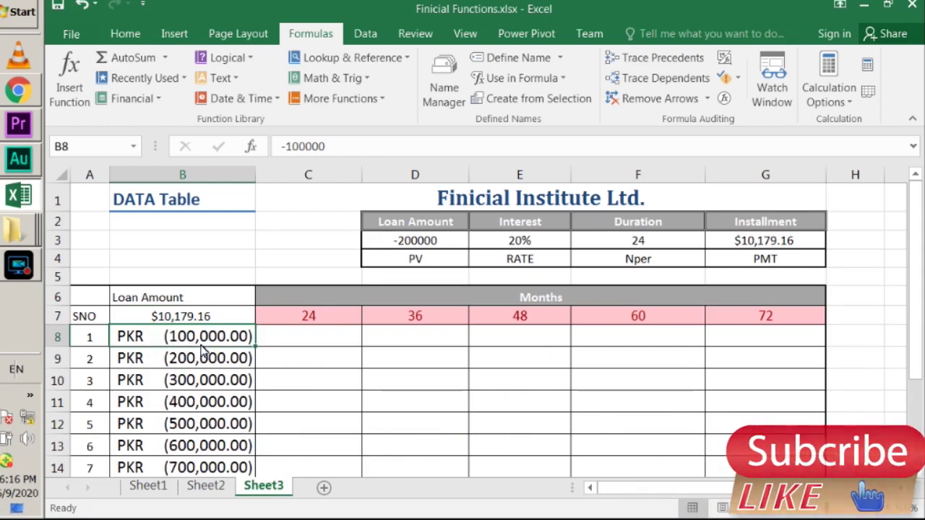
# Inspect the loan amounts in column B, checking the first value's raw entry
pyautogui.scroll(-3, 194, 419)
pyautogui.scroll(2, 193, 411)
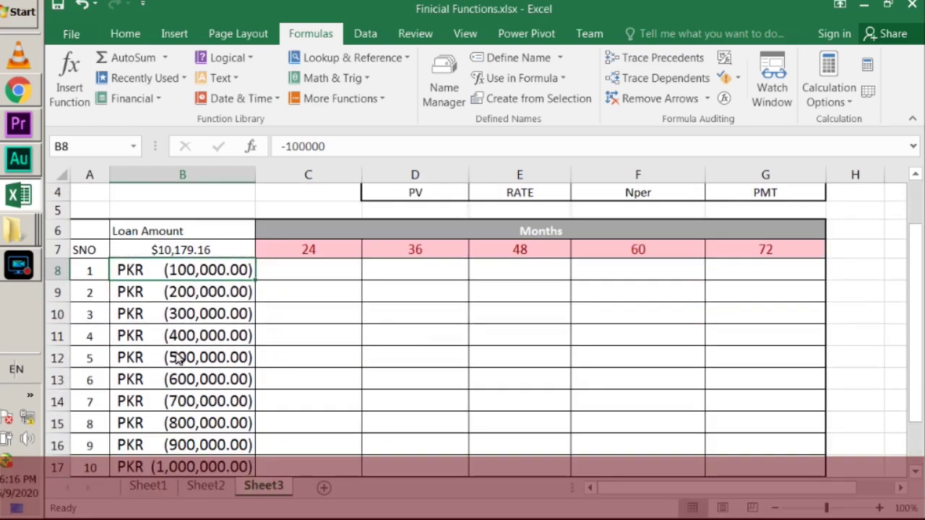
pyautogui.doubleClick(161, 269)
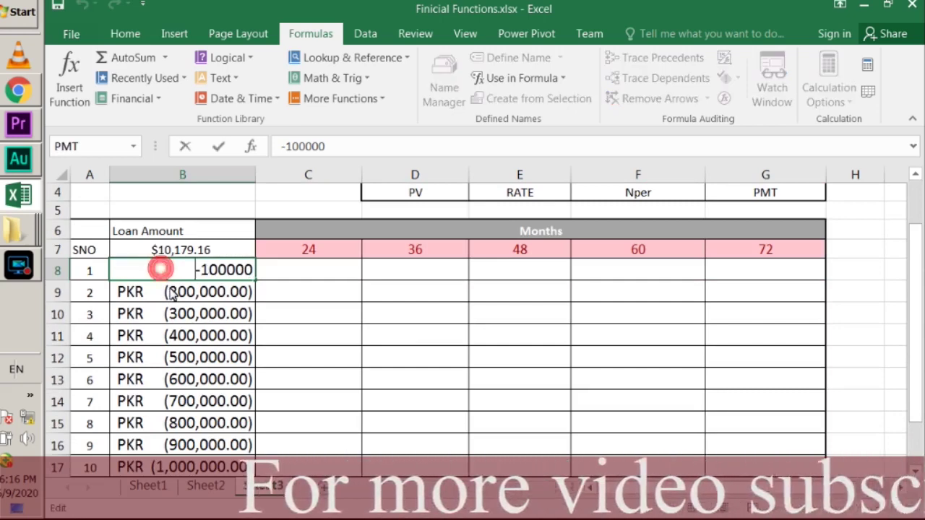
pyautogui.press('Escape')
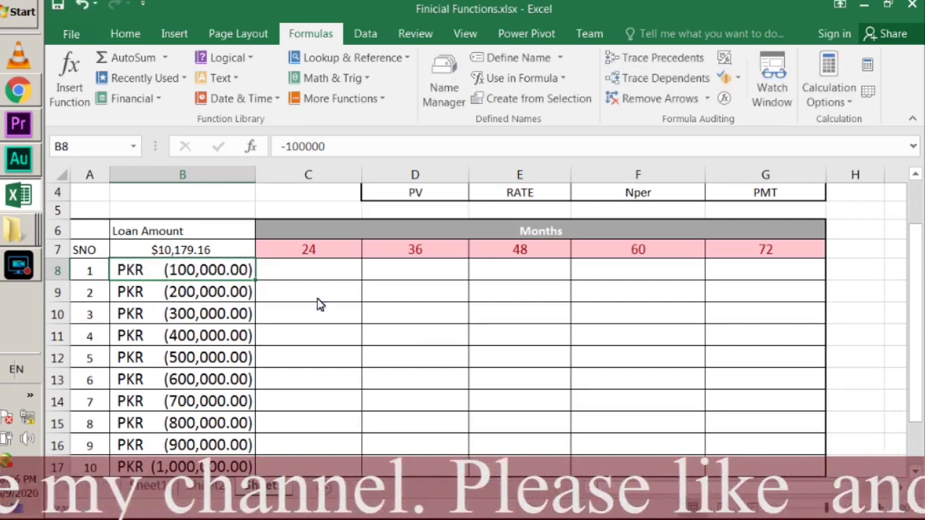
pyautogui.scroll(1, 595, 323)
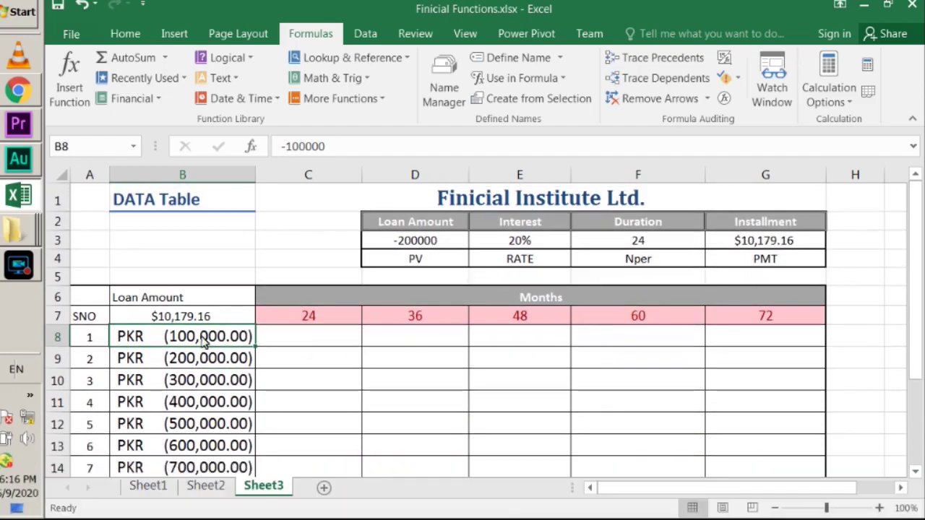
pyautogui.moveTo(196, 337); pyautogui.dragTo(199, 426)
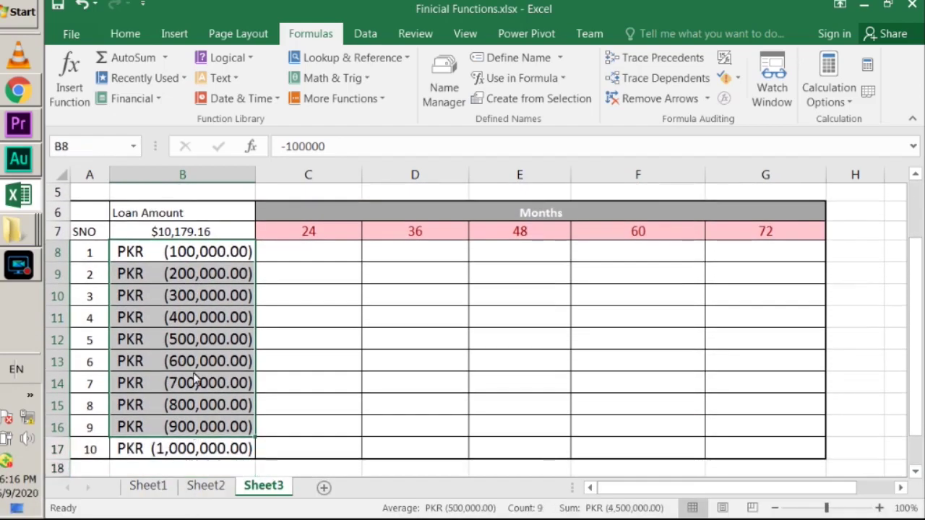
pyautogui.click(188, 175)
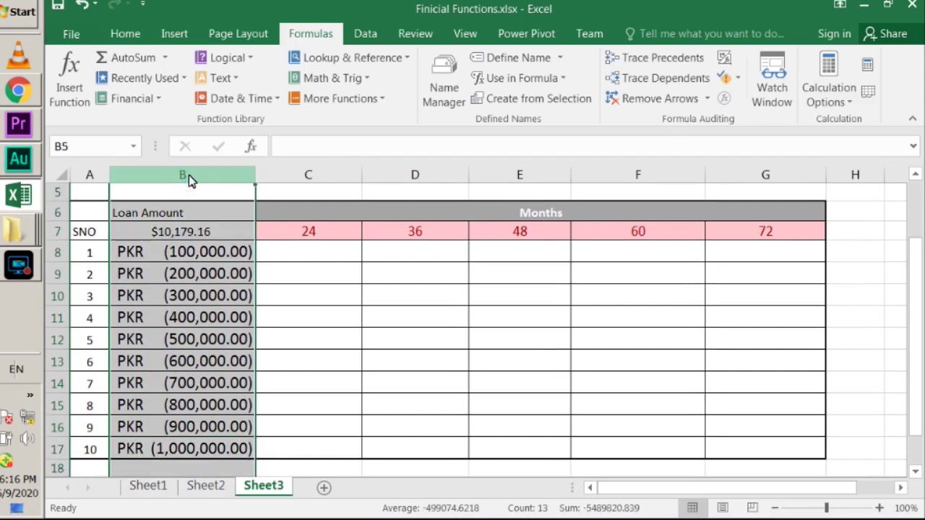
pyautogui.moveTo(138, 252); pyautogui.dragTo(163, 365)
# Give the Loan Amount label in B6 a blue heading cell style and centre it
pyautogui.click(141, 212)
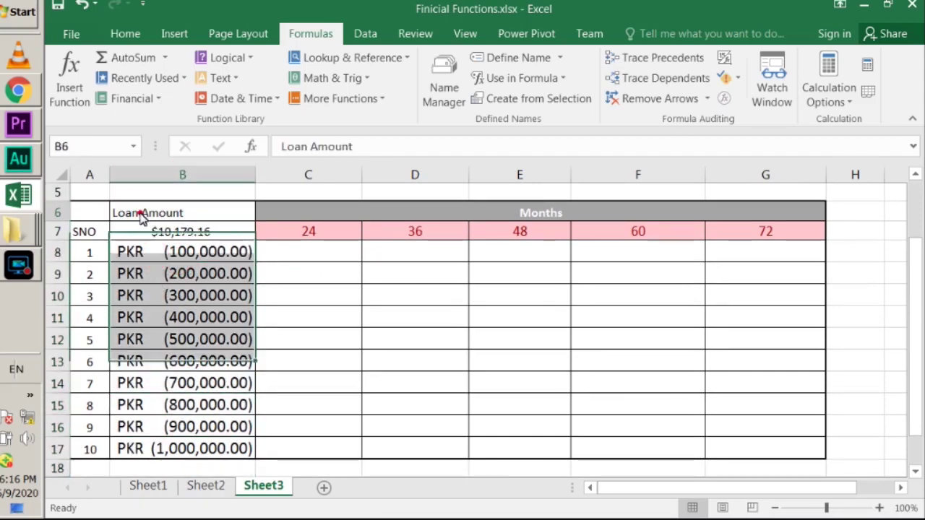
pyautogui.click(125, 33)
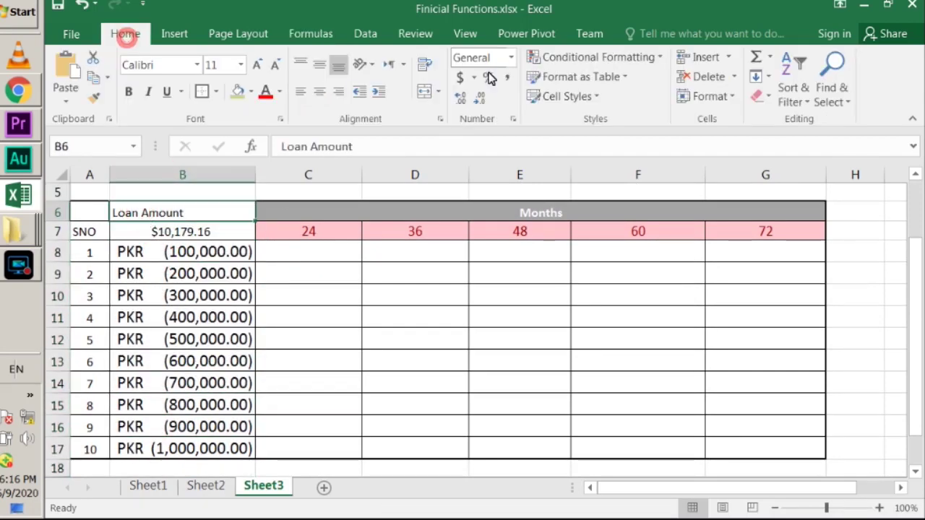
pyautogui.click(606, 96)
pyautogui.click(544, 188)
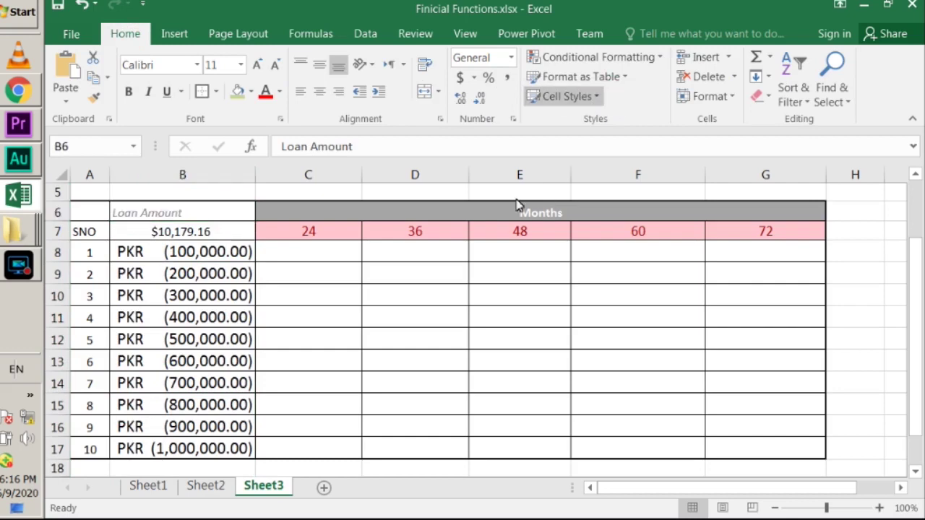
pyautogui.click(477, 249)
pyautogui.click(318, 92)
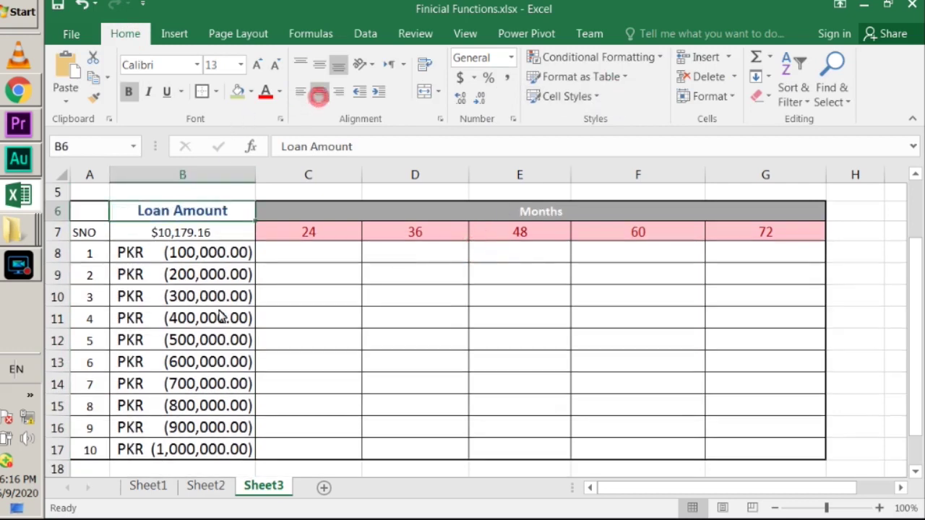
pyautogui.click(220, 318)
pyautogui.scroll(2, 289, 320)
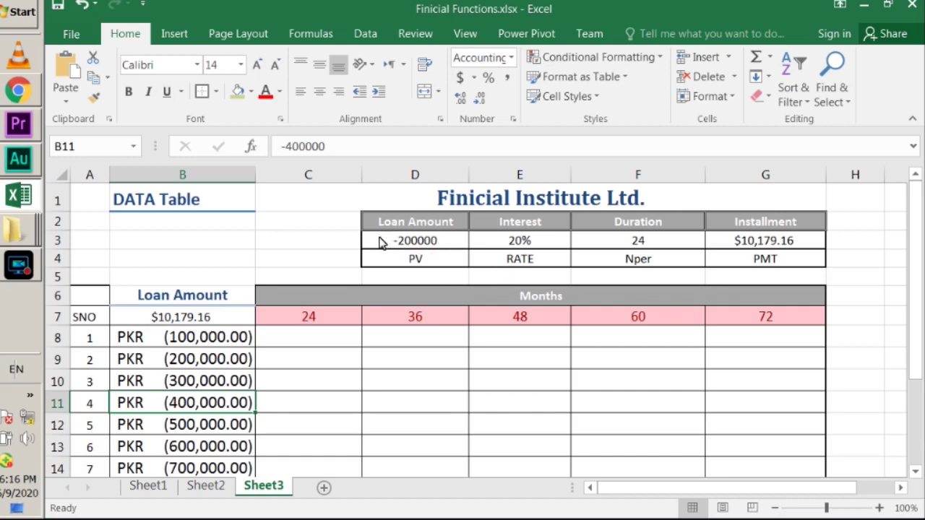
pyautogui.click(412, 241)
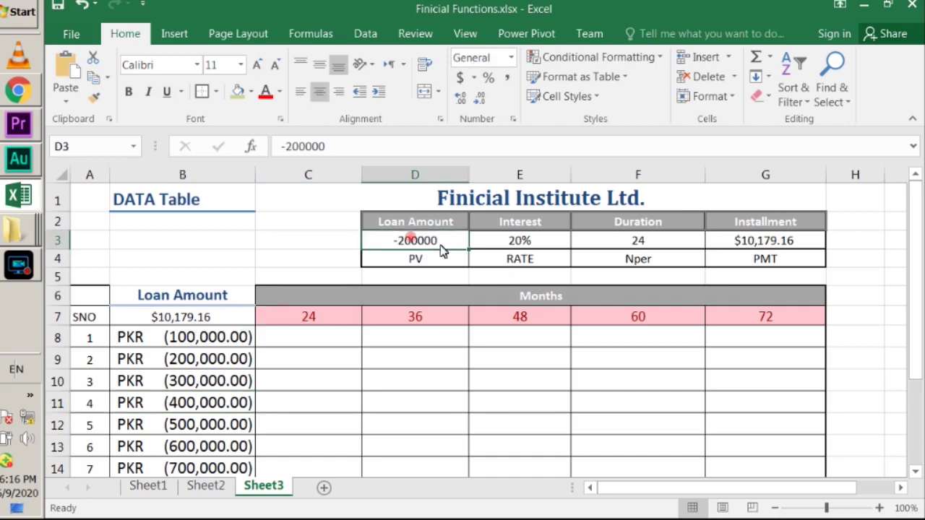
pyautogui.click(182, 174)
pyautogui.click(245, 341)
pyautogui.moveTo(296, 317); pyautogui.dragTo(784, 318)
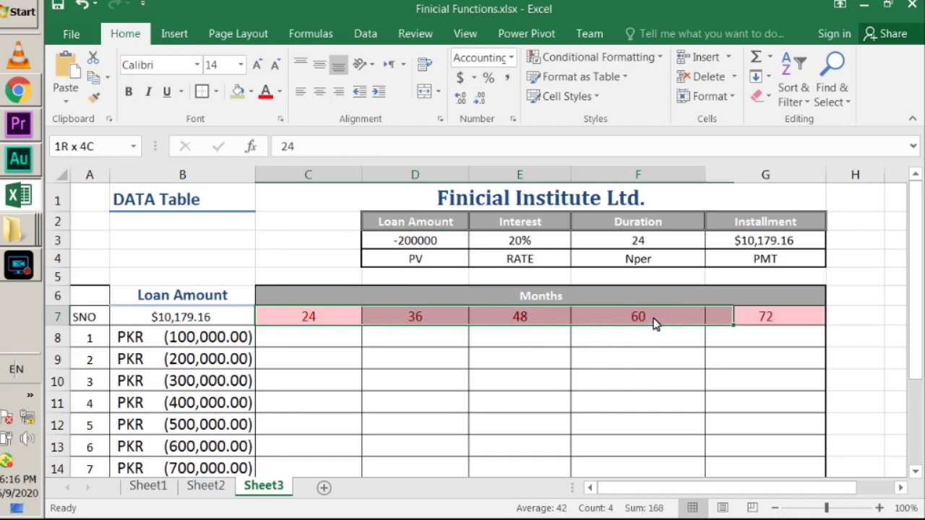
pyautogui.moveTo(784, 318); pyautogui.dragTo(793, 326)
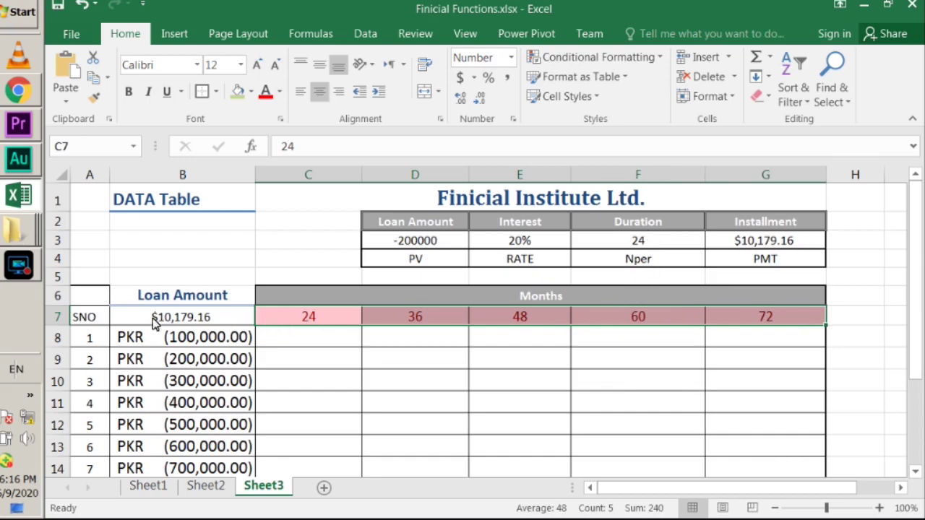
pyautogui.click(52, 320)
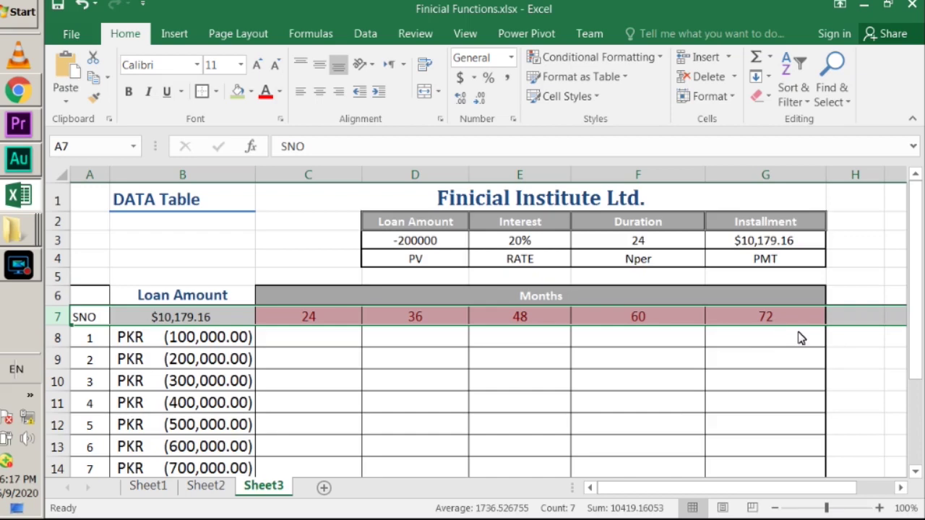
pyautogui.click(182, 178)
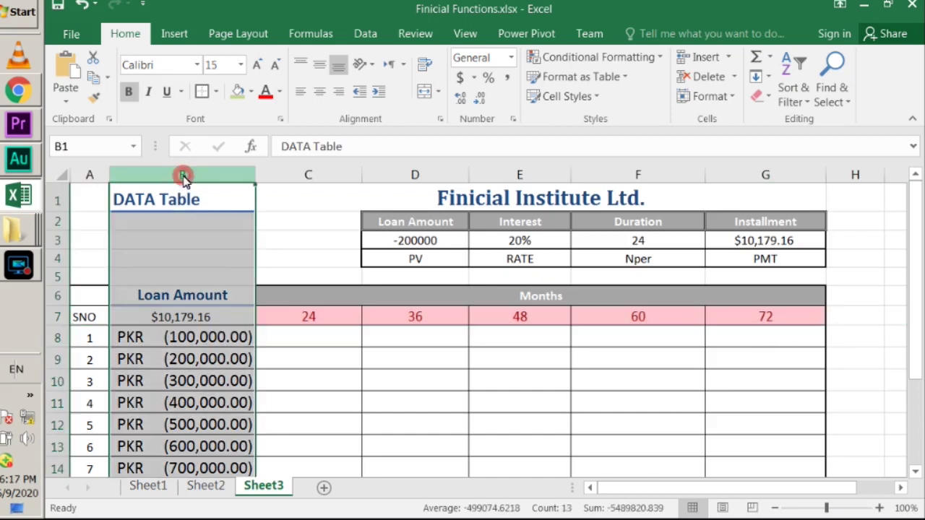
pyautogui.click(58, 296)
pyautogui.click(57, 315)
pyautogui.click(267, 356)
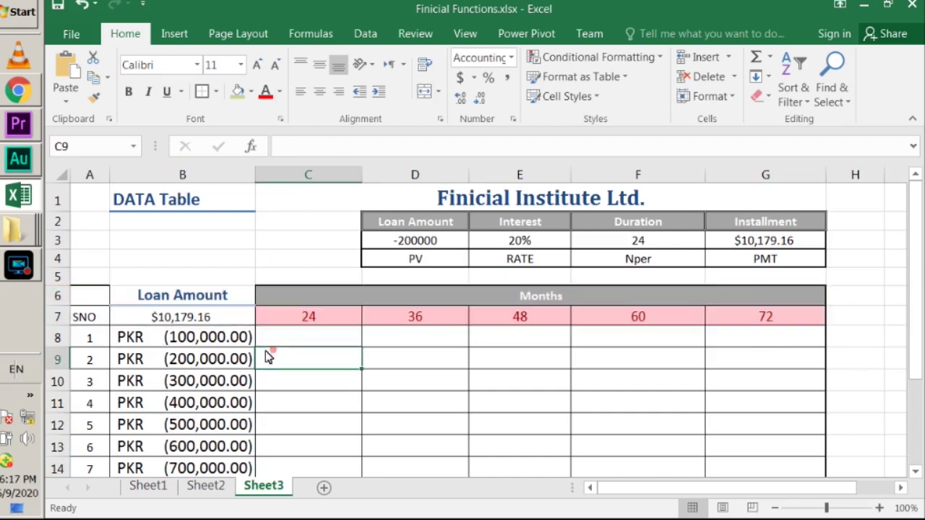
pyautogui.click(173, 319)
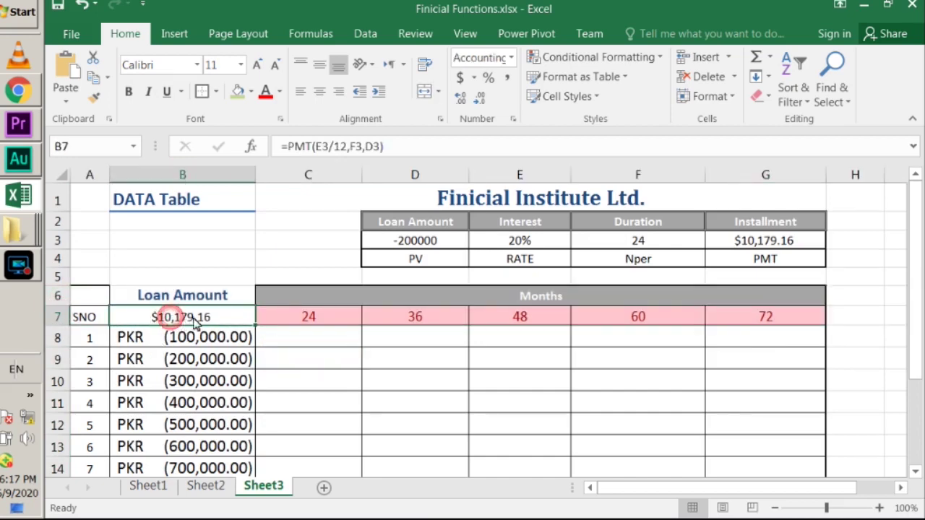
# Select the loan grid B7:G17 and open Data > What-If Analysis > Data Table
pyautogui.moveTo(176, 323)
pyautogui.mouseDown()
pyautogui.moveTo(184, 465)
pyautogui.moveTo(183, 457)
pyautogui.mouseUp()
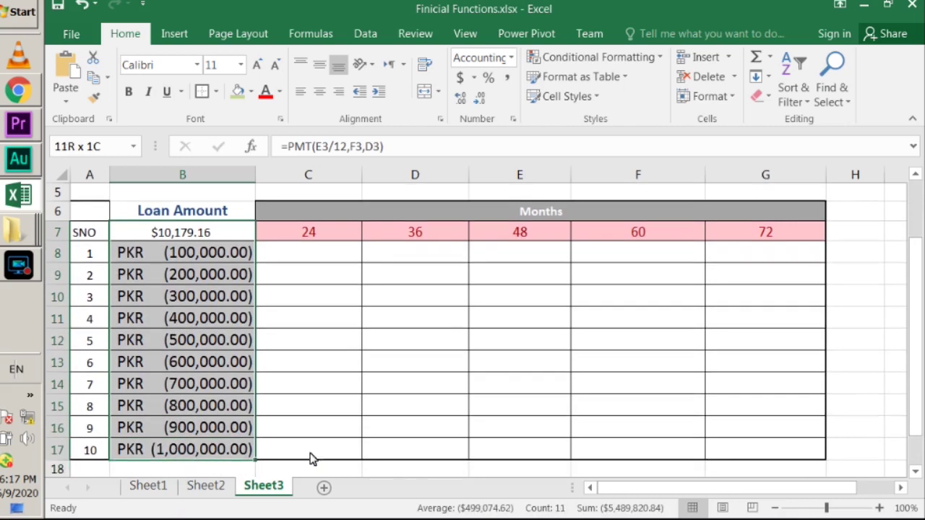
pyautogui.moveTo(312, 459); pyautogui.dragTo(779, 459)
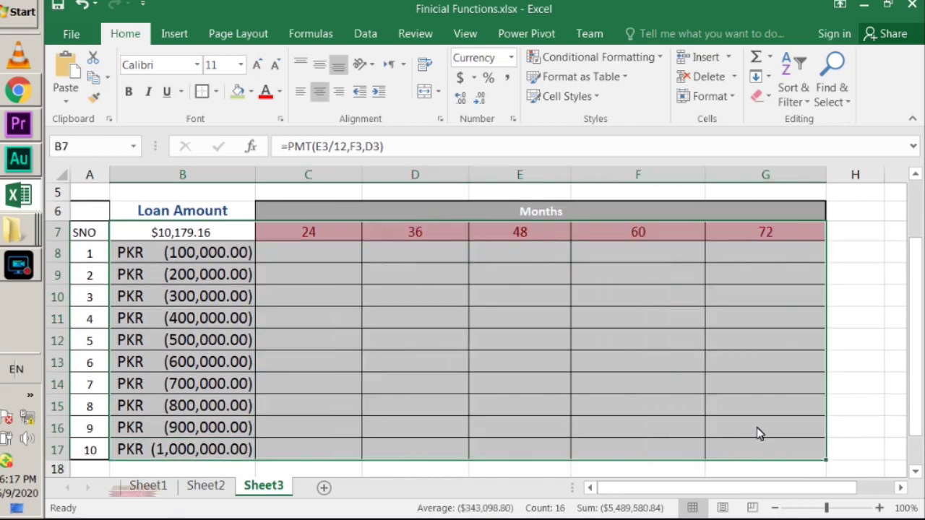
pyautogui.click(363, 34)
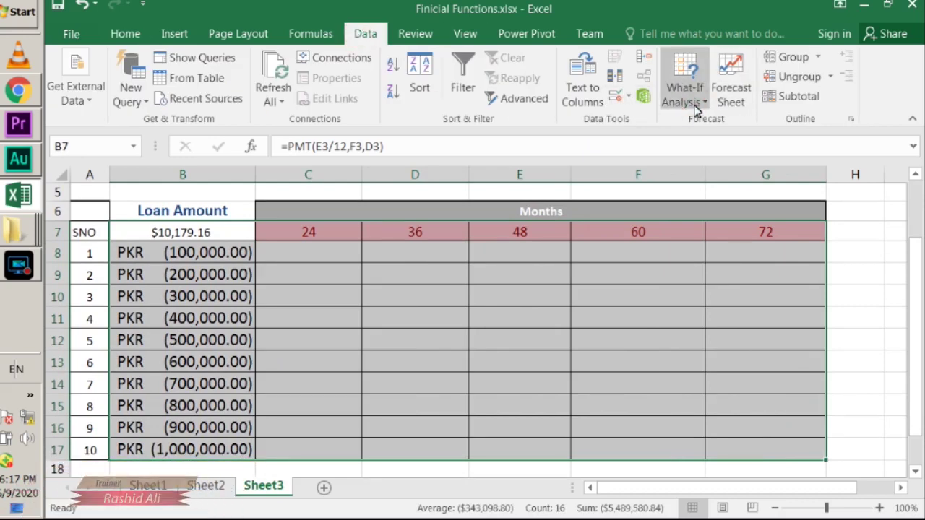
pyautogui.click(697, 168)
pyautogui.moveTo(918, 345); pyautogui.dragTo(909, 265)
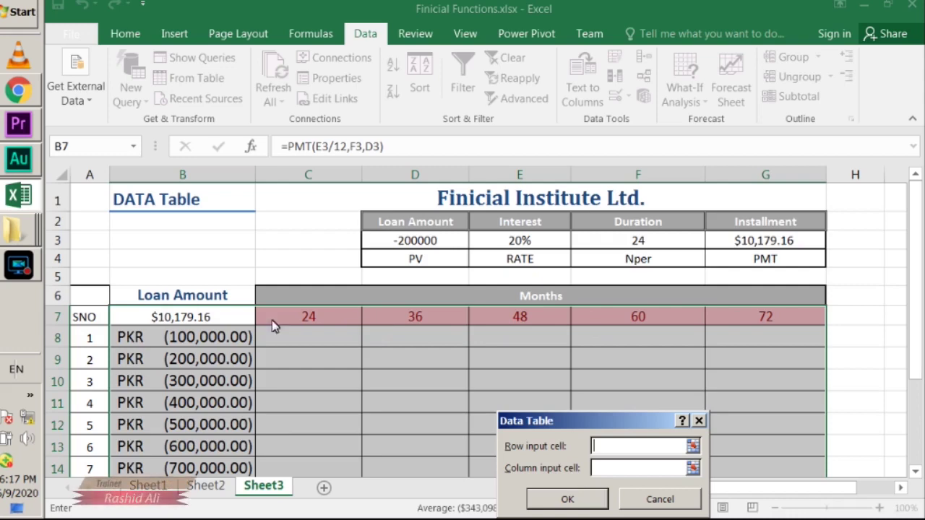
# Set row input cell $F$3 and column input cell $D$3, filling the grid with installments
pyautogui.click(616, 446)
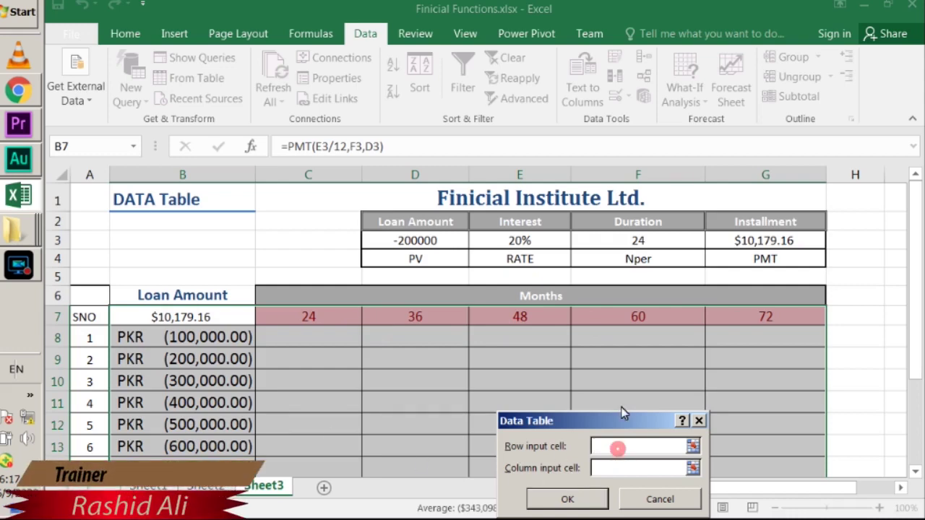
pyautogui.click(636, 242)
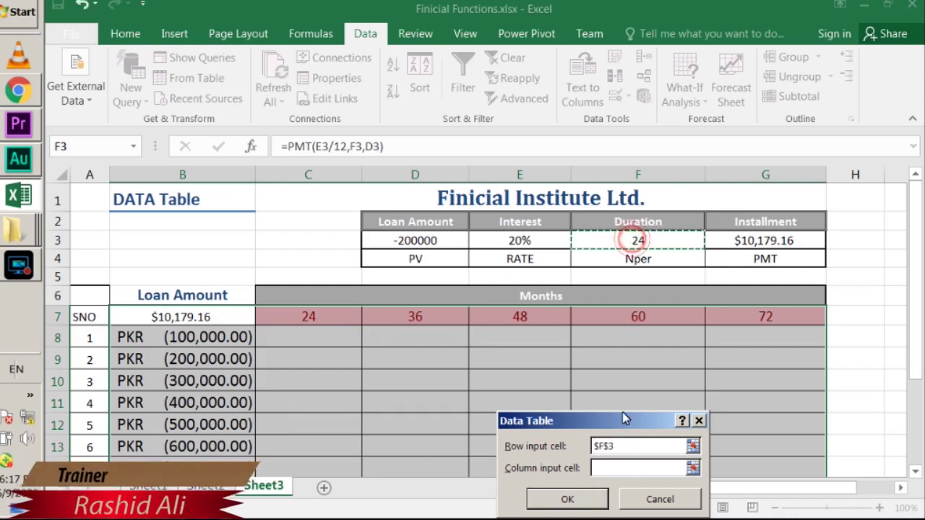
pyautogui.click(613, 468)
pyautogui.click(442, 243)
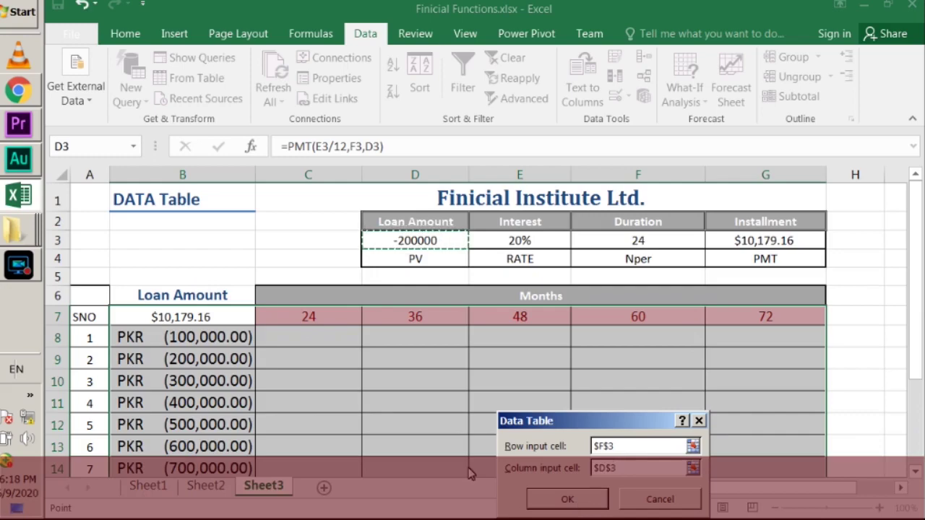
pyautogui.click(573, 504)
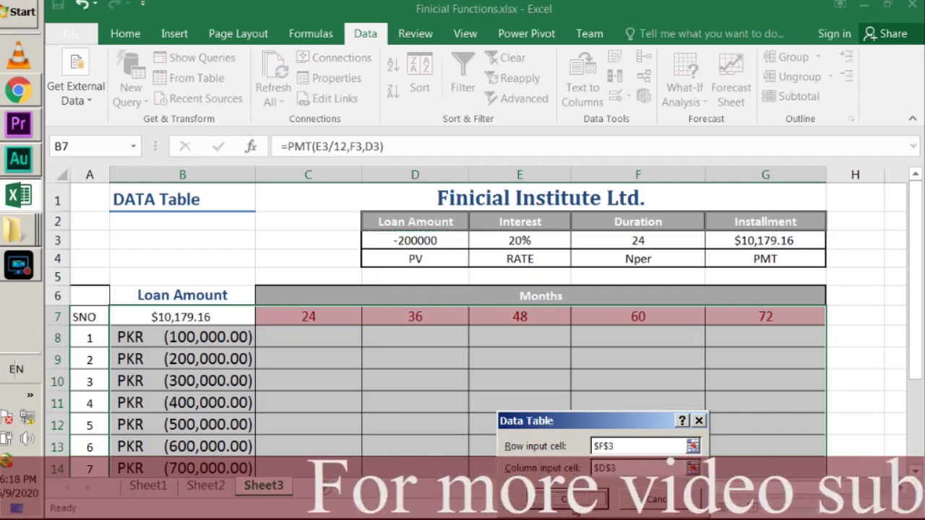
pyautogui.click(573, 503)
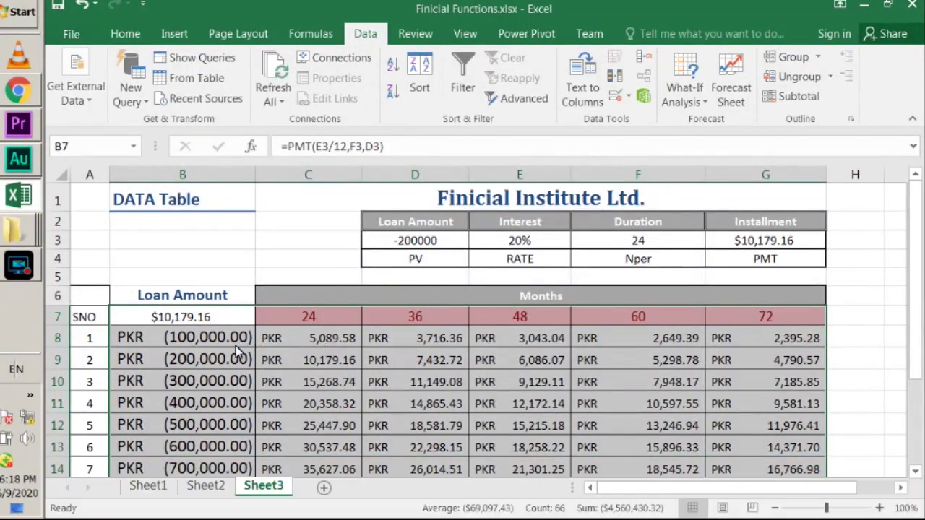
pyautogui.scroll(-1, 239, 351)
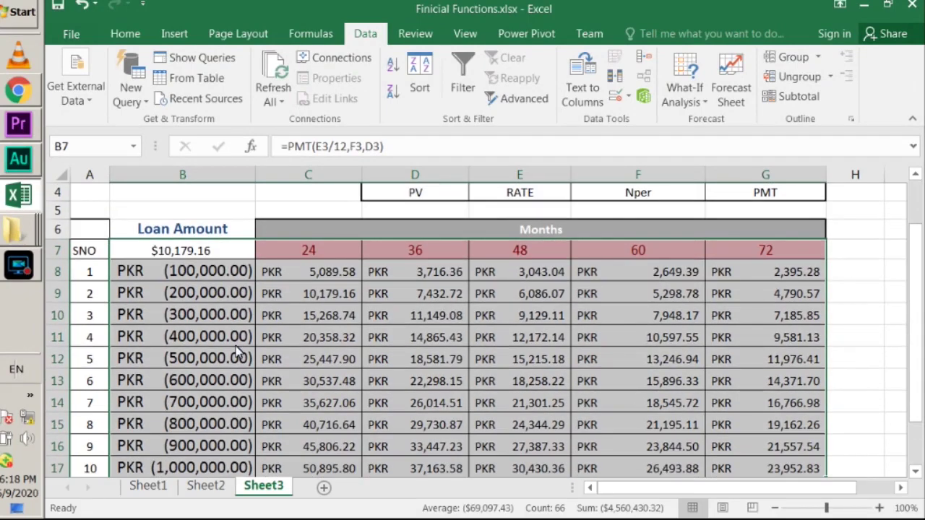
pyautogui.click(204, 280)
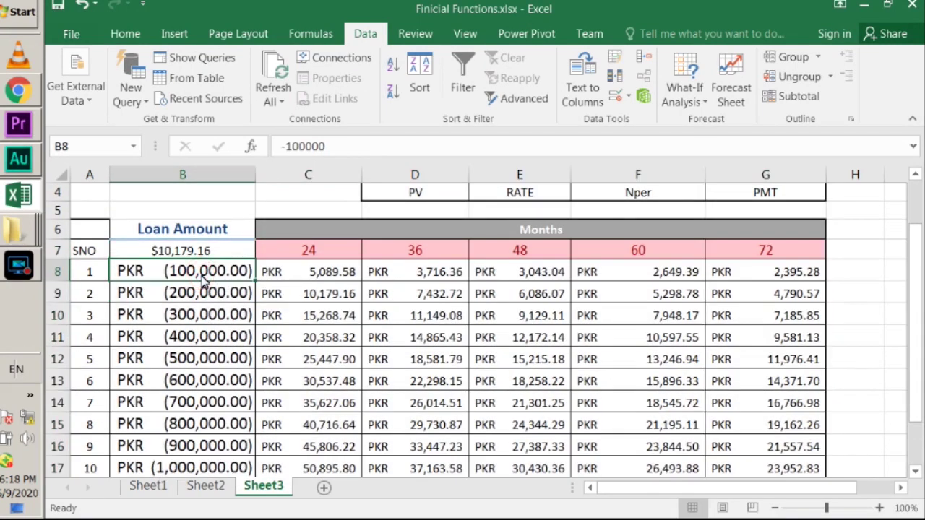
pyautogui.scroll(1, 204, 281)
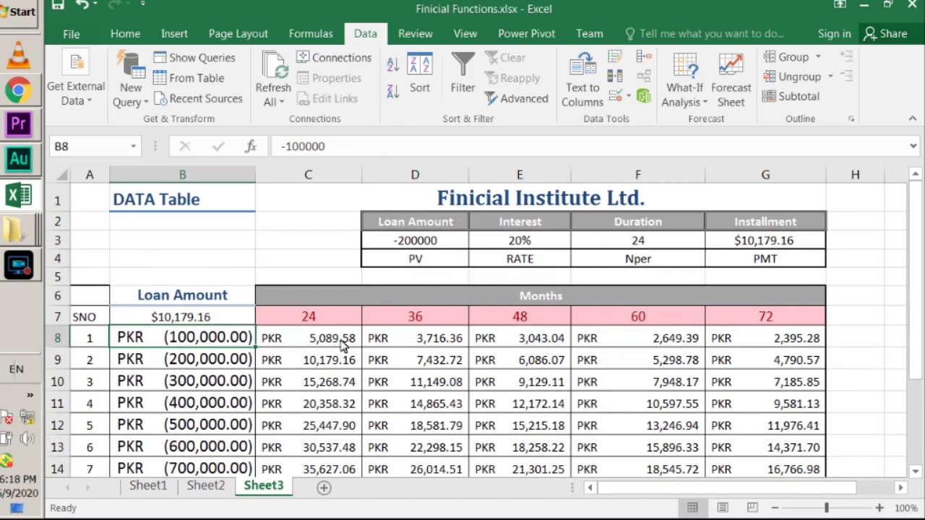
pyautogui.click(199, 361)
pyautogui.click(307, 361)
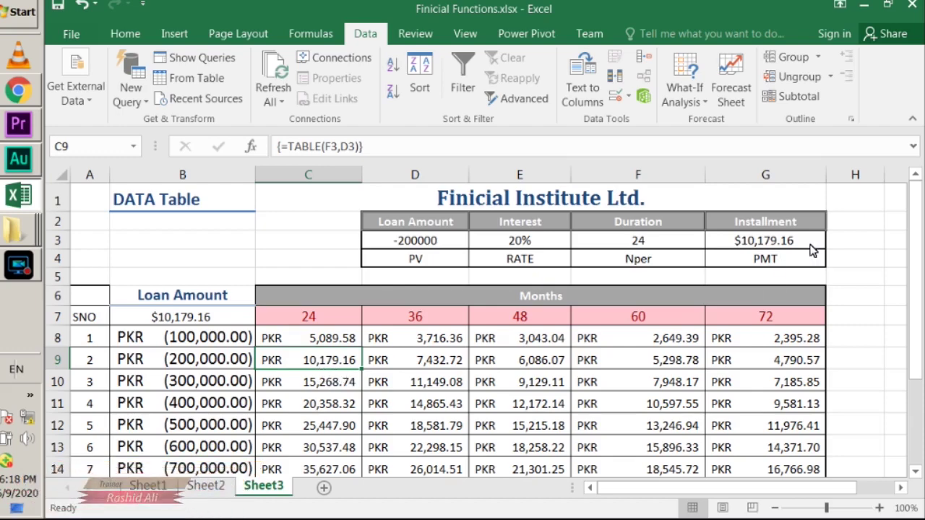
pyautogui.scroll(-1, 263, 404)
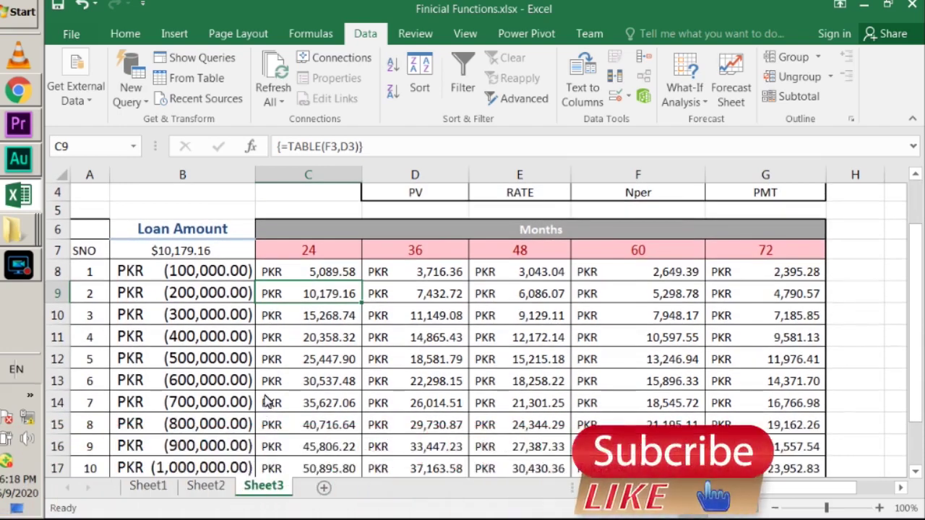
pyautogui.scroll(-1, 268, 402)
pyautogui.scroll(1, 267, 402)
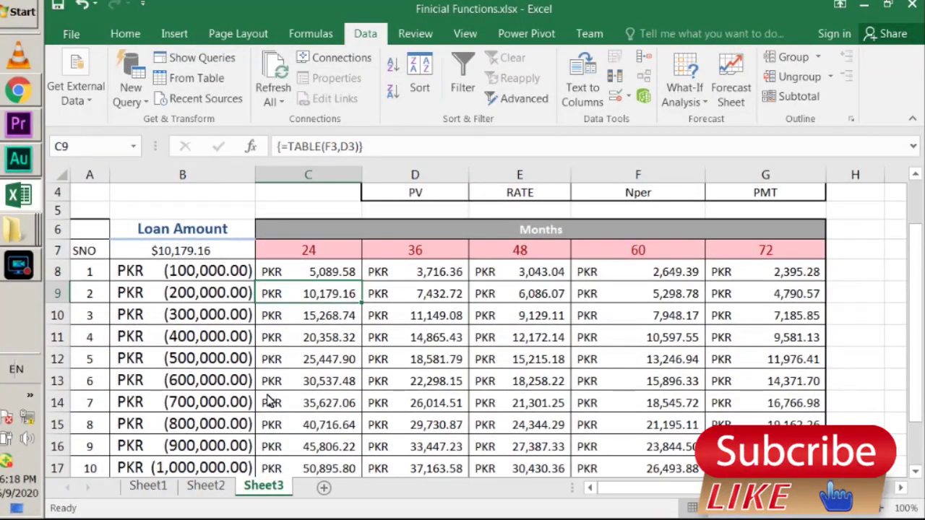
pyautogui.click(206, 275)
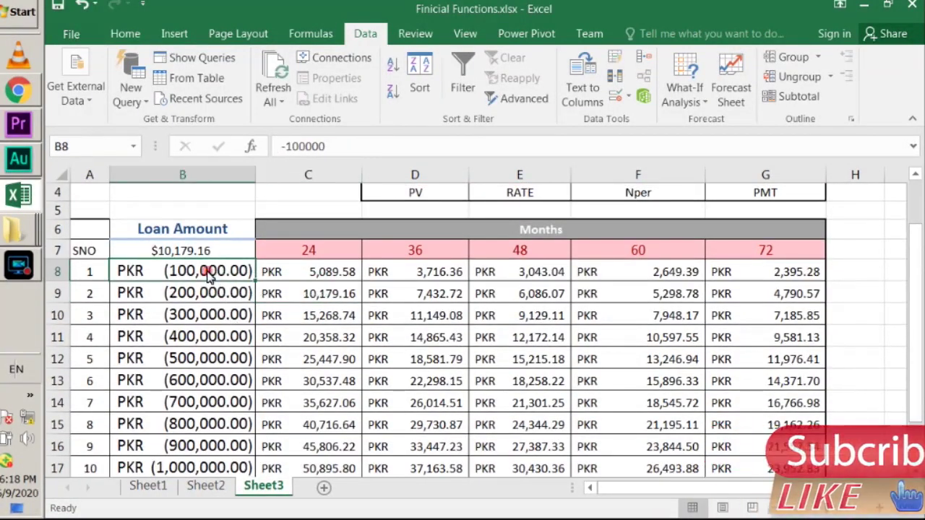
pyautogui.click(296, 257)
pyautogui.click(296, 275)
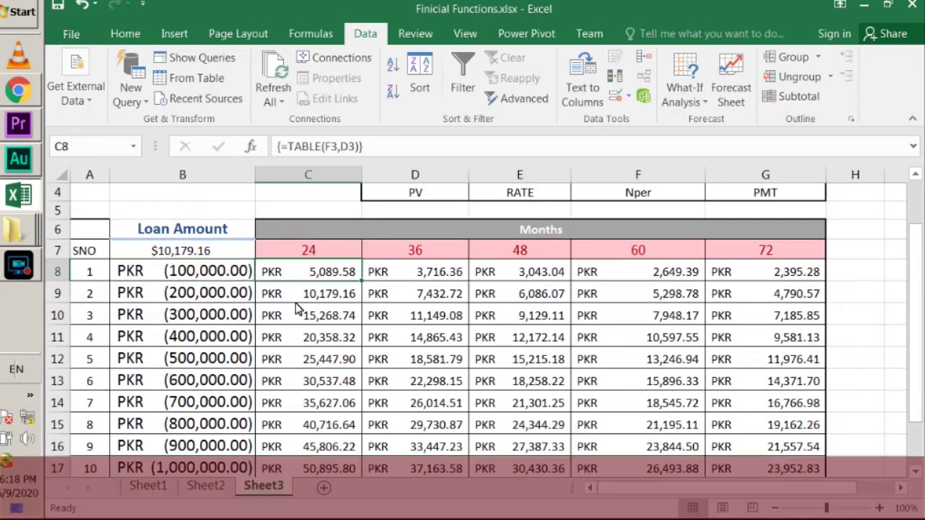
pyautogui.click(403, 257)
pyautogui.click(407, 266)
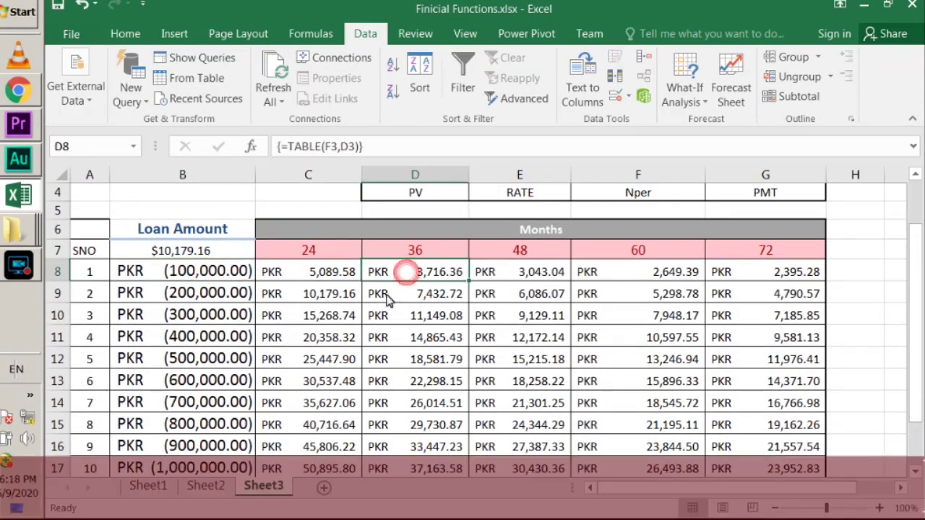
pyautogui.click(521, 247)
pyautogui.click(522, 273)
pyautogui.click(644, 250)
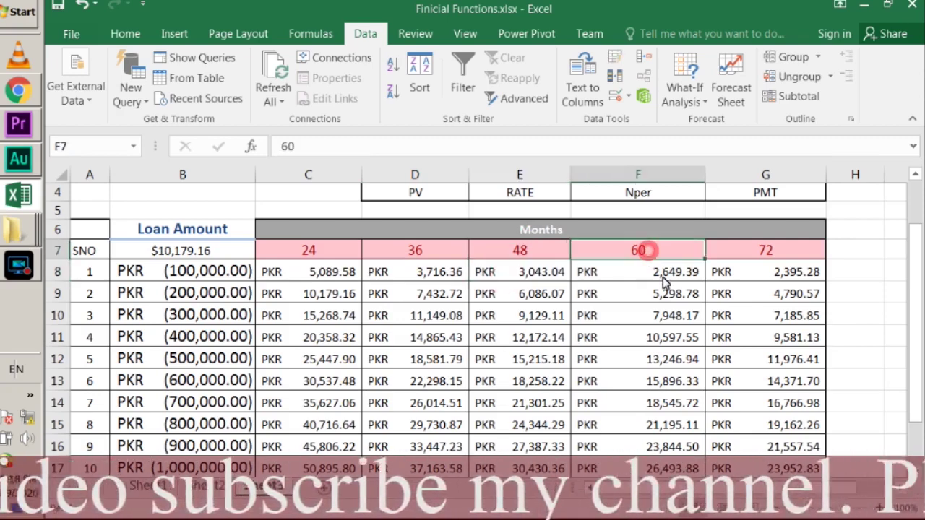
pyautogui.click(662, 273)
pyautogui.click(795, 252)
pyautogui.click(780, 272)
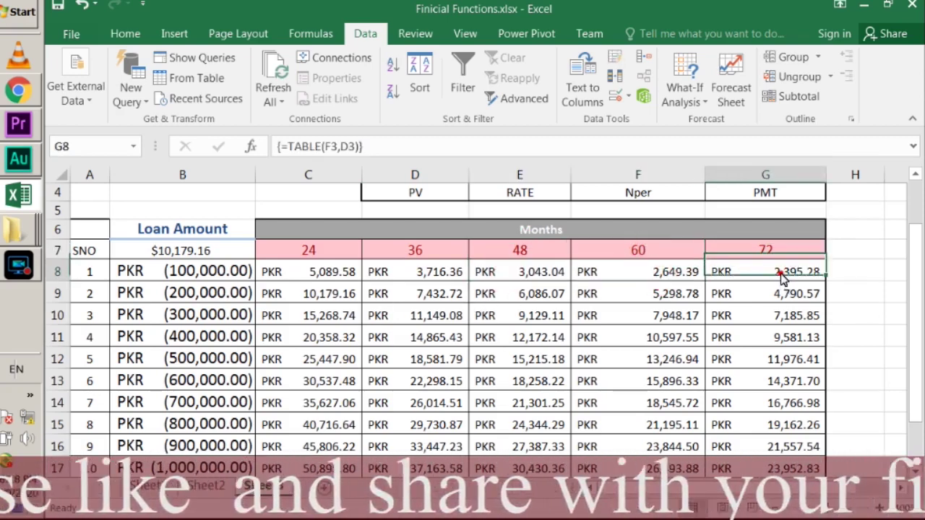
pyautogui.click(180, 426)
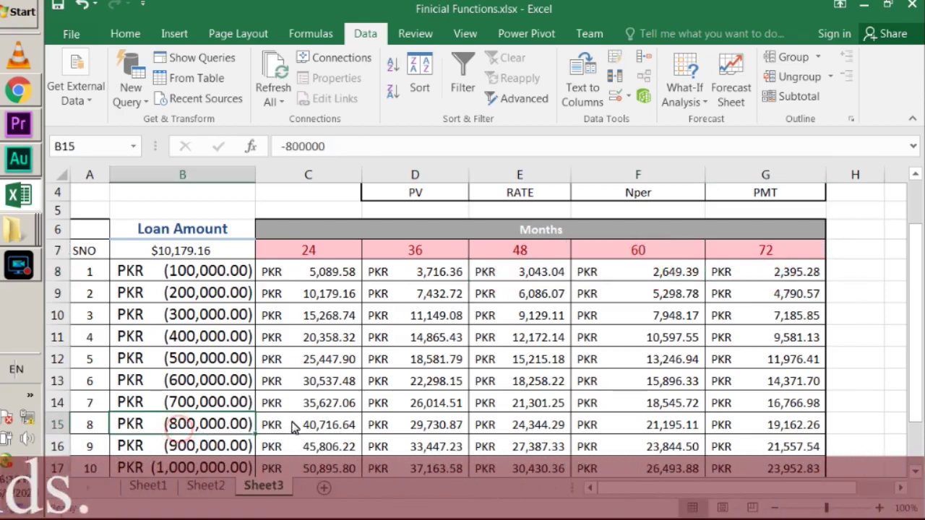
pyautogui.click(554, 252)
pyautogui.click(512, 428)
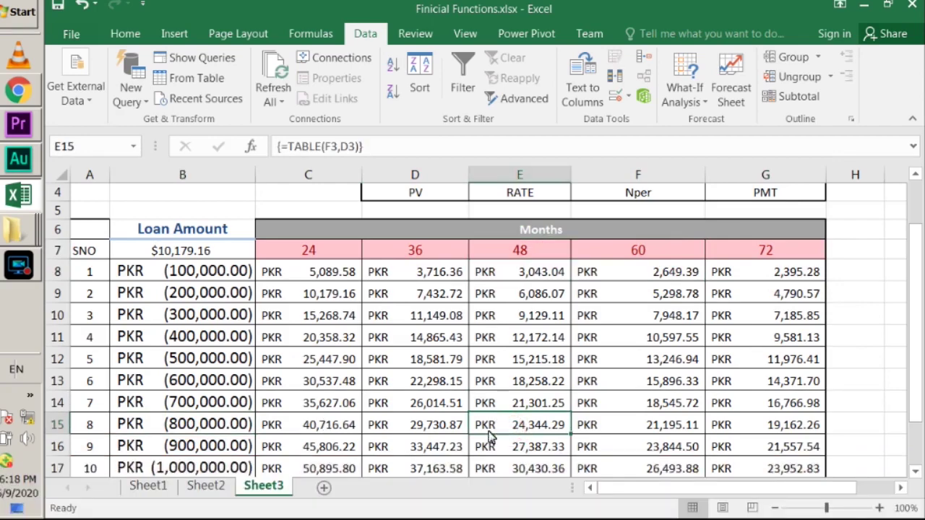
pyautogui.scroll(1, 489, 436)
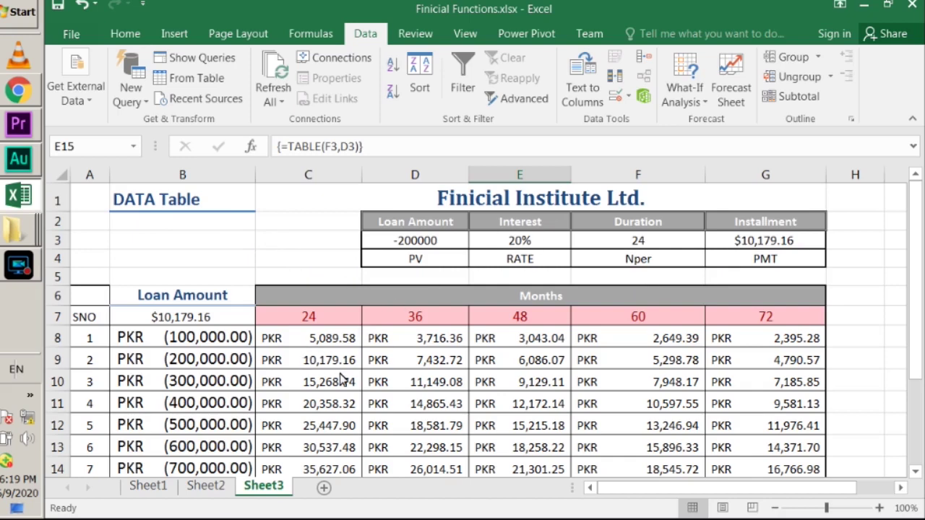
# Select and copy the installment results C8:G17
pyautogui.click(200, 320)
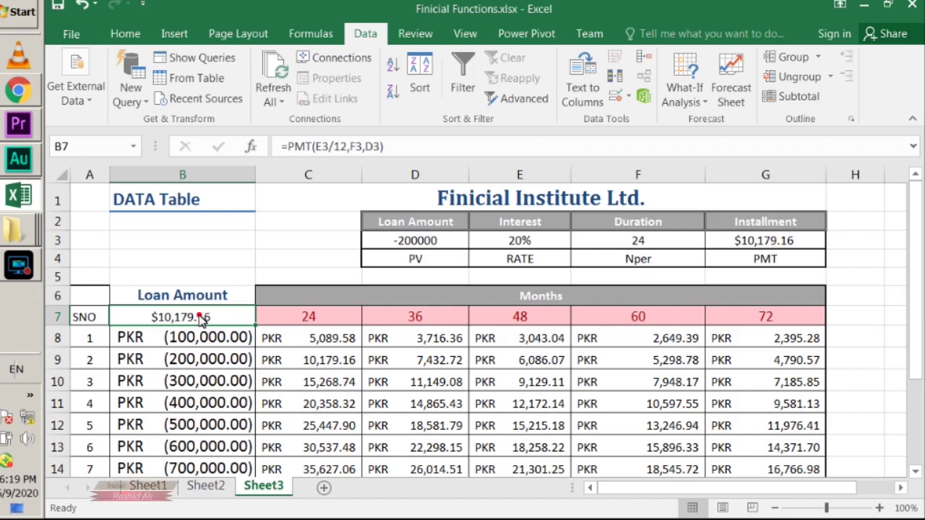
pyautogui.click(246, 359)
pyautogui.click(295, 336)
pyautogui.moveTo(326, 352); pyautogui.dragTo(739, 462)
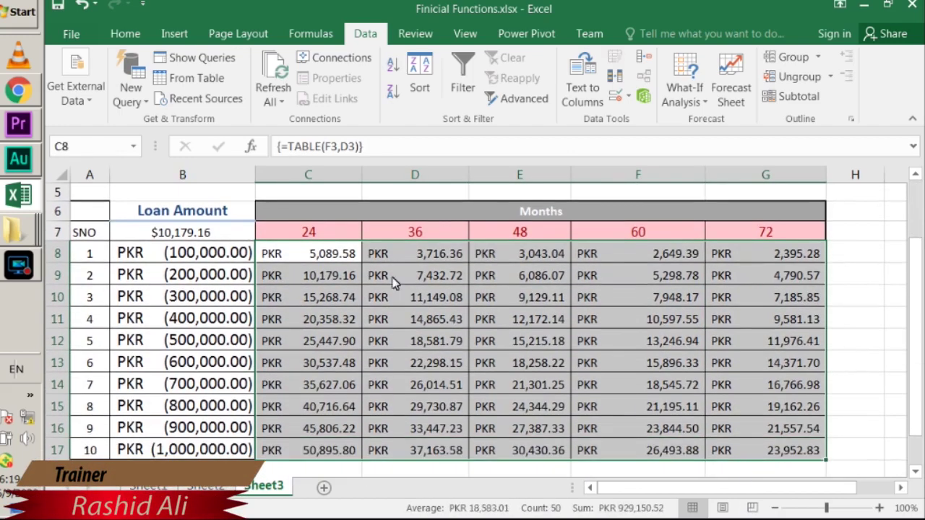
pyautogui.click(125, 33)
pyautogui.click(93, 77)
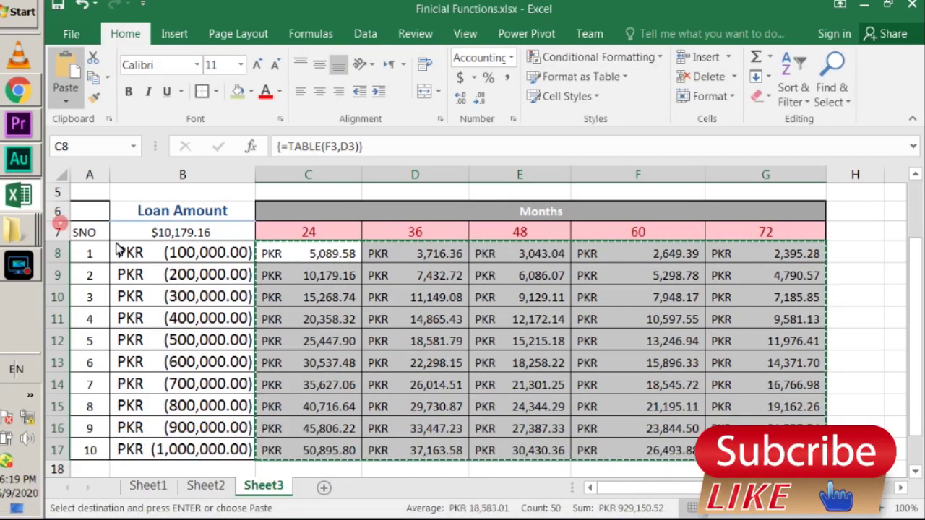
# Delete the $10,179.16 installment value from B7
pyautogui.click(278, 336)
pyautogui.click(205, 237)
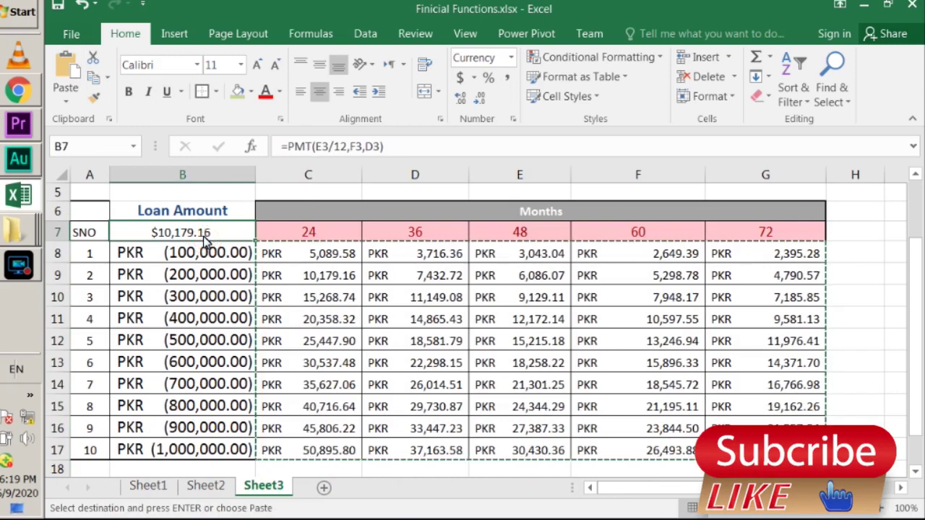
pyautogui.press('Delete')
pyautogui.click(181, 315)
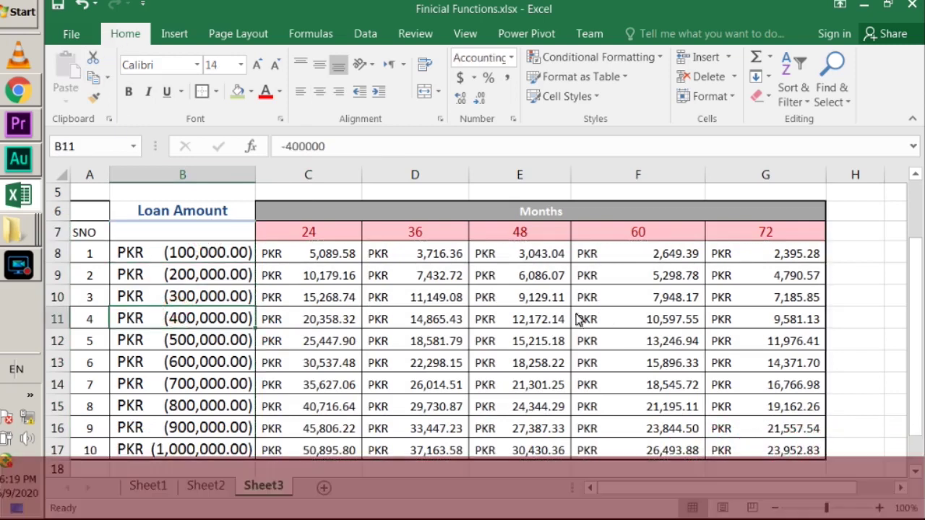
# Merge and centre B6:B7 so the Loan Amount header spans both rows
pyautogui.moveTo(184, 211); pyautogui.dragTo(185, 231)
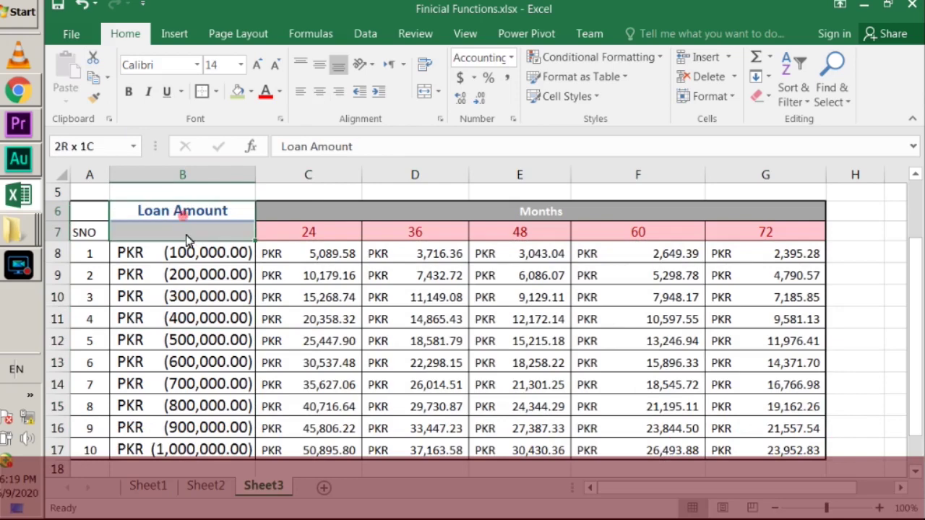
pyautogui.click(424, 92)
pyautogui.moveTo(87, 211); pyautogui.dragTo(765, 231)
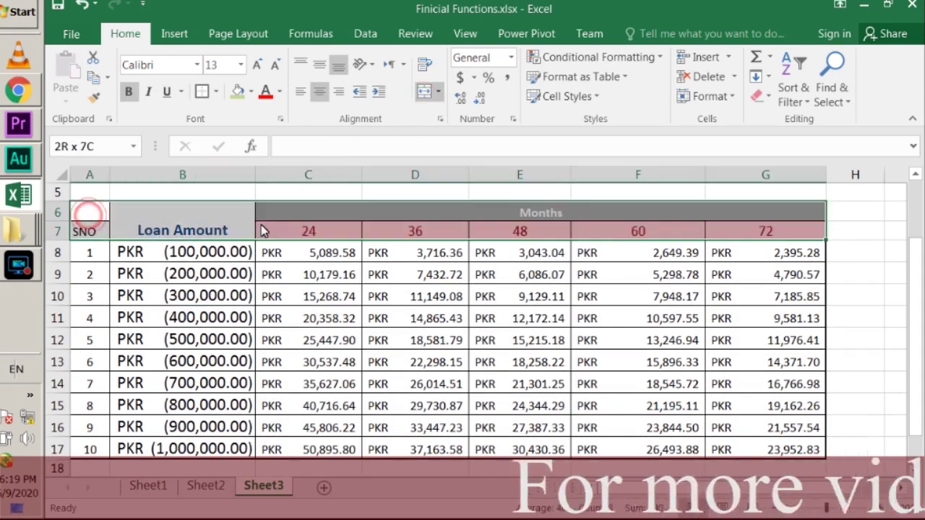
pyautogui.click(184, 340)
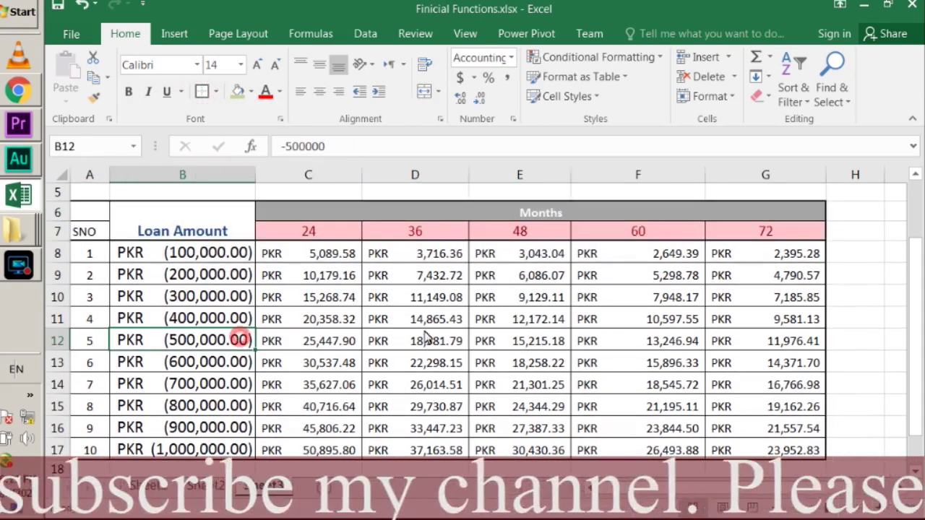